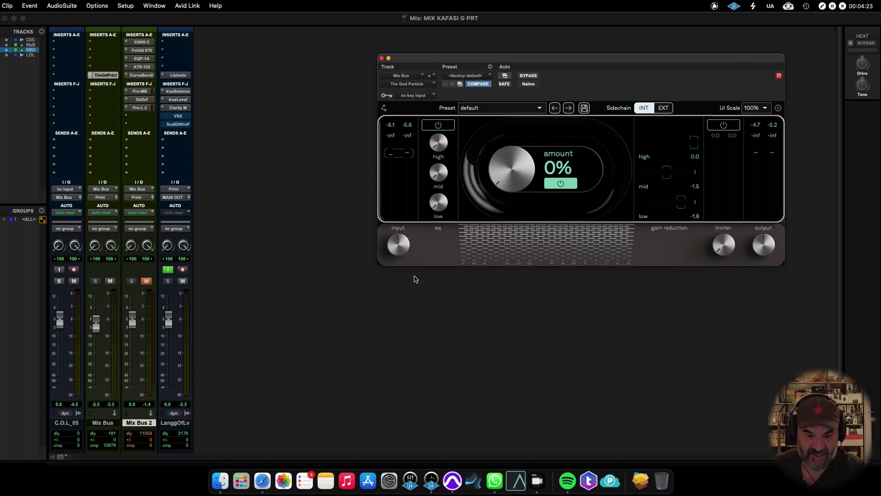
Inspect the input, output, limiter and EQ controls of The God Particle plug-in.
{"action": "mouse_move", "coordinate": [406, 249]}
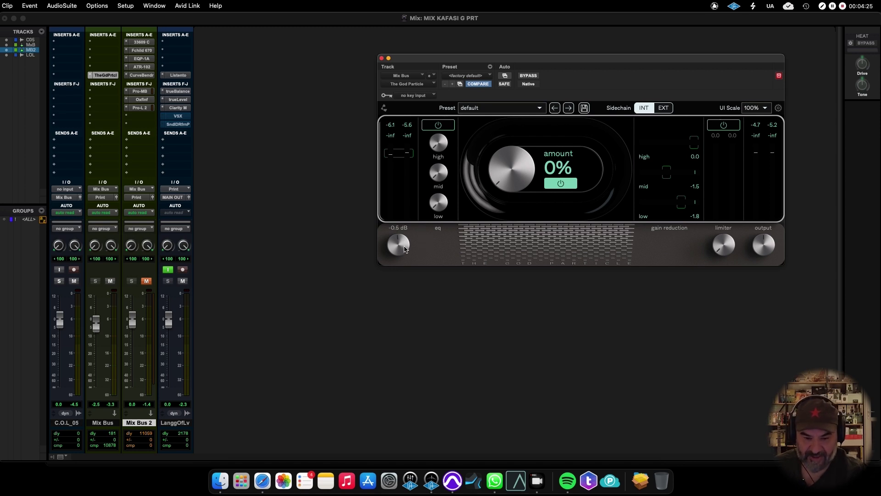
{"action": "mouse_move", "coordinate": [777, 243]}
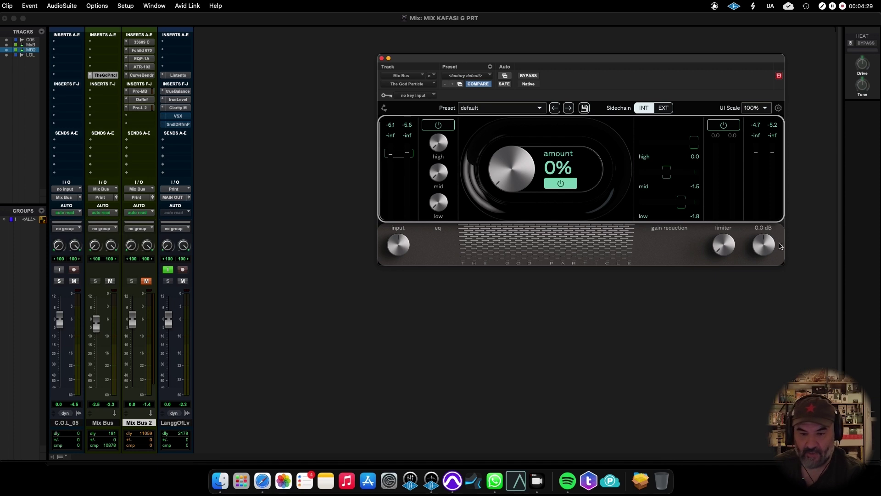
{"action": "mouse_move", "coordinate": [727, 254]}
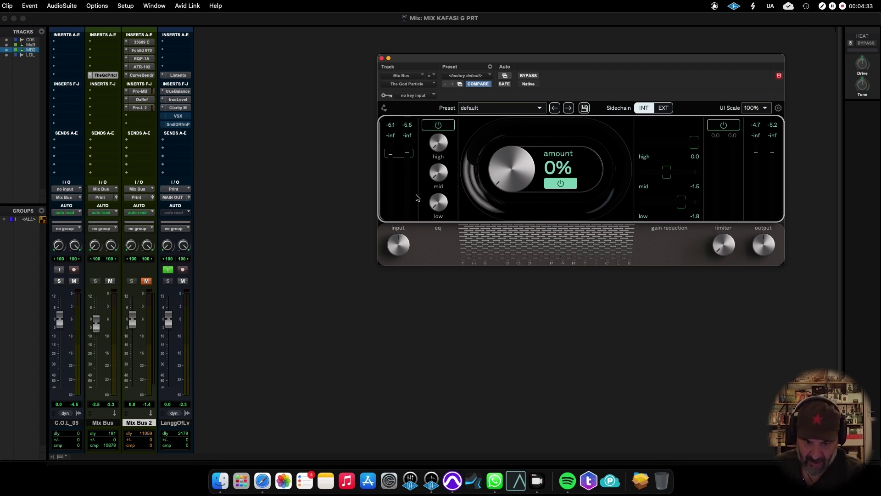
{"action": "mouse_move", "coordinate": [425, 136]}
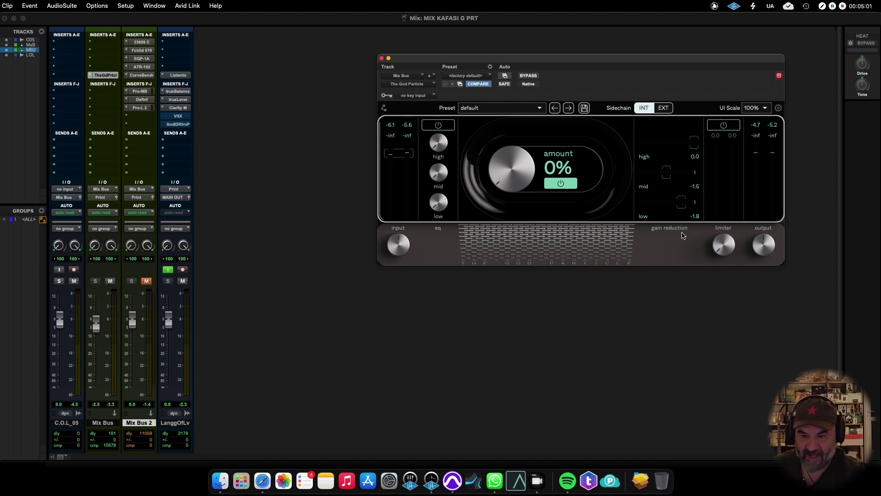
Try the plug-in at 85% and 150% UI scale, restore 100%, and reposition its window.
{"action": "left_click", "coordinate": [755, 108]}
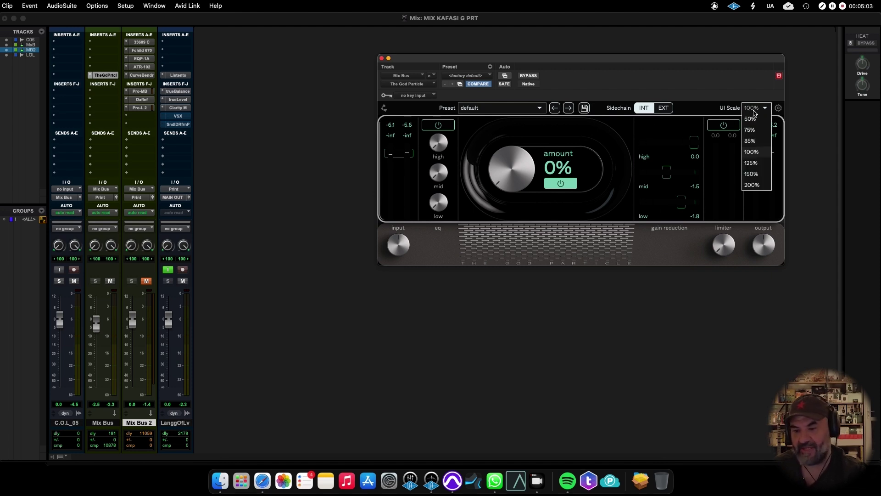
{"action": "left_click", "coordinate": [759, 143]}
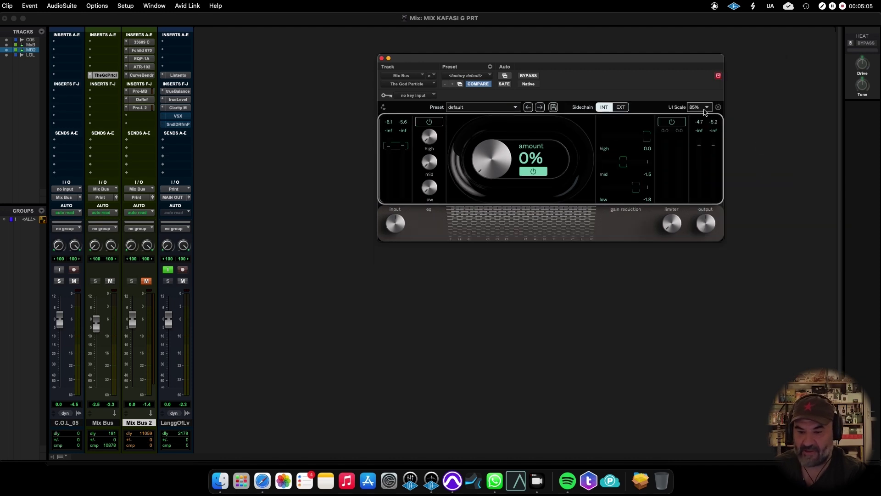
{"action": "left_click", "coordinate": [706, 110]}
{"action": "left_click", "coordinate": [702, 145]}
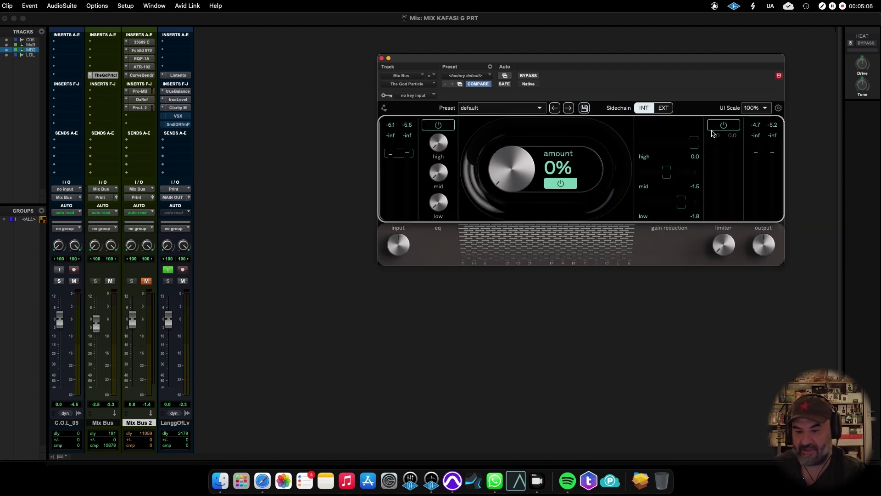
{"action": "left_click", "coordinate": [754, 108]}
{"action": "left_click", "coordinate": [758, 176]}
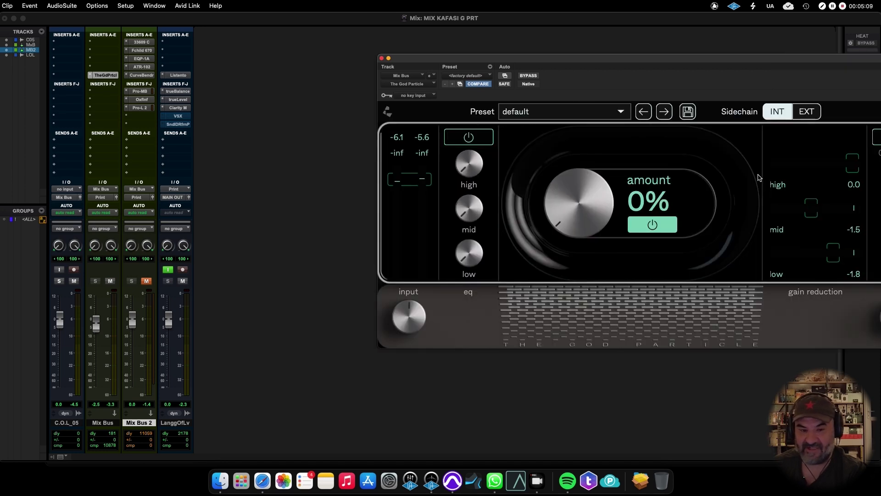
{"action": "left_click_drag", "start_coordinate": [744, 58], "coordinate": [610, 58]}
{"action": "left_click", "coordinate": [791, 113]}
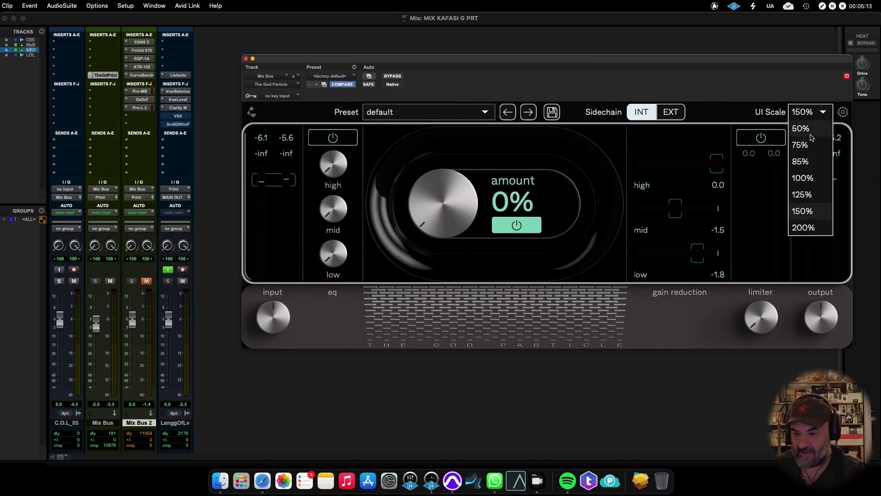
{"action": "left_click", "coordinate": [802, 178]}
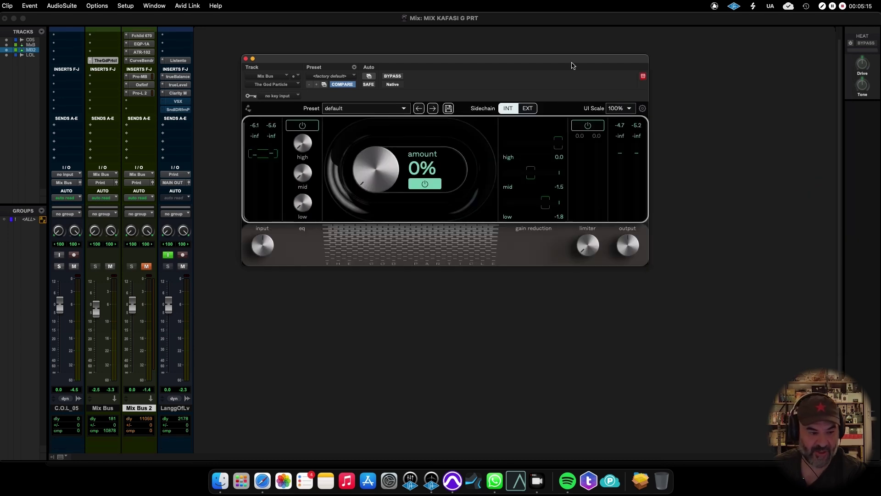
{"action": "left_click_drag", "start_coordinate": [573, 64], "coordinate": [681, 63]}
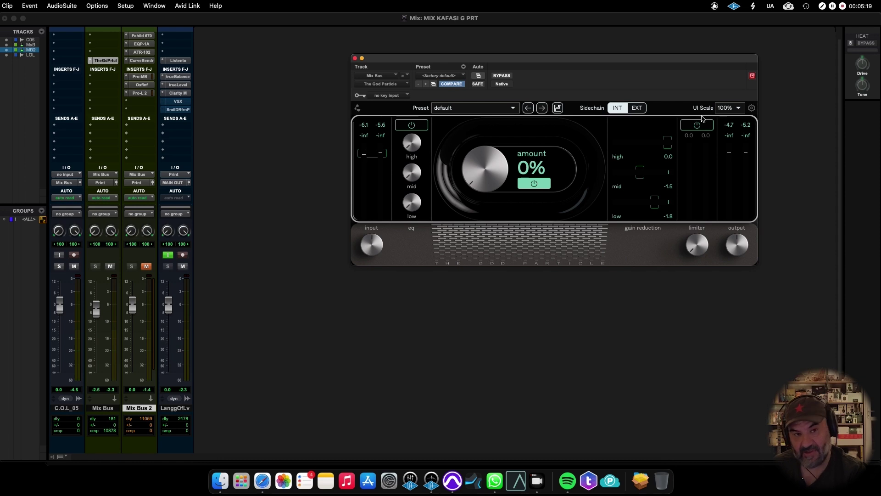
Select Short-term LUFS & Peak as the I/O metering in the plug-in's settings and close the settings.
{"action": "left_click", "coordinate": [752, 108]}
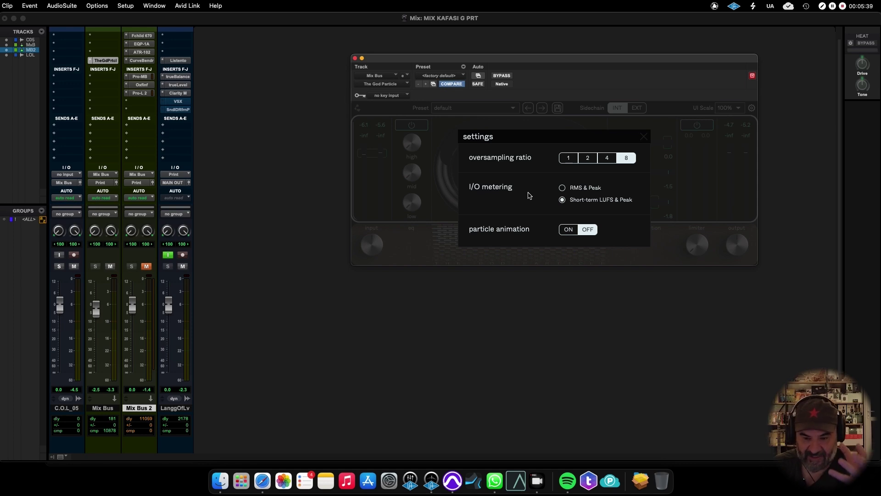
{"action": "left_click", "coordinate": [593, 202]}
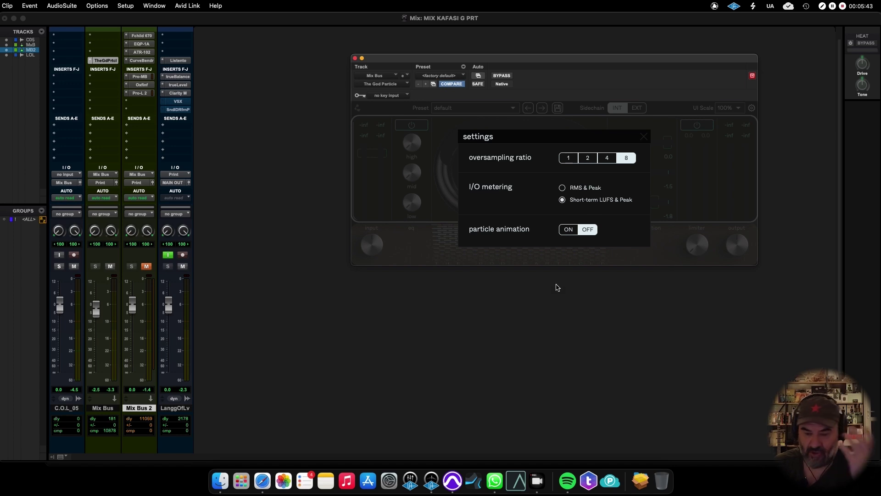
{"action": "left_click", "coordinate": [674, 155]}
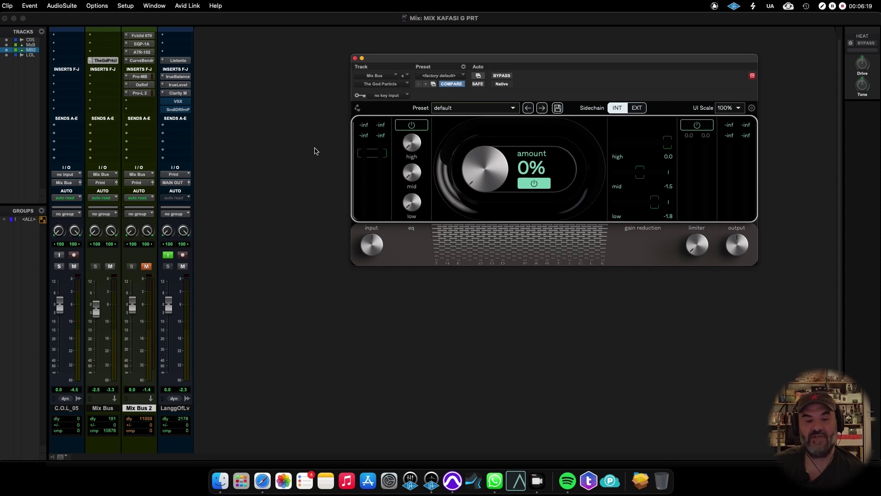
Switch to the Edit window, move the plug-in window below the tracks, and play back the selected clip.
{"action": "key", "text": "super+equal"}
{"action": "left_click_drag", "start_coordinate": [386, 60], "coordinate": [409, 170]}
{"action": "key", "text": "space"}
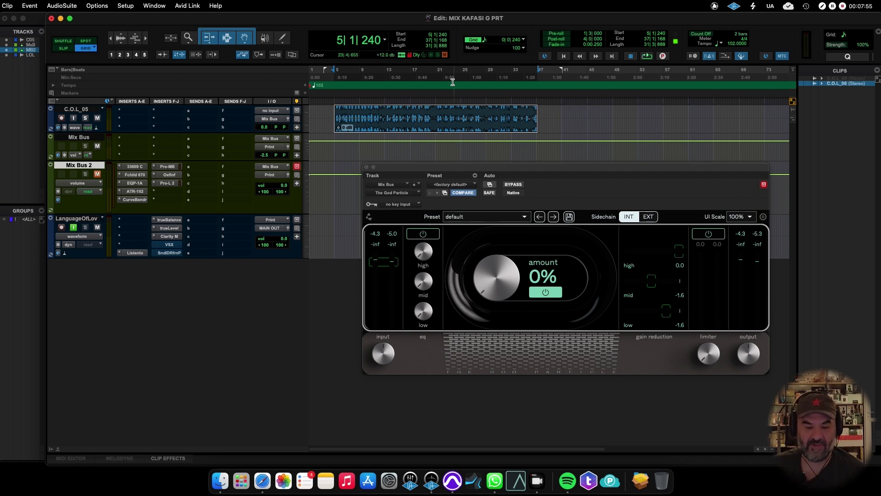
Play back the selection and set the plug-in's input gain to 1.0 dB.
{"action": "left_click", "coordinate": [391, 352]}
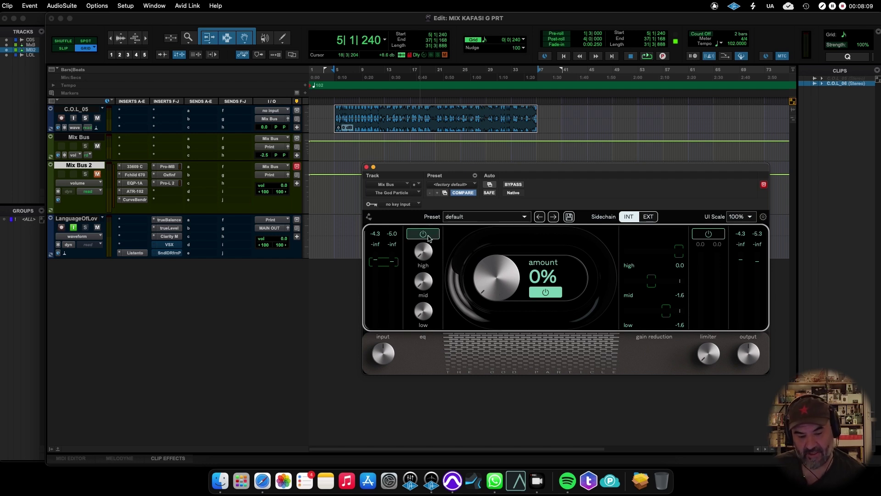
{"action": "mouse_move", "coordinate": [380, 354]}
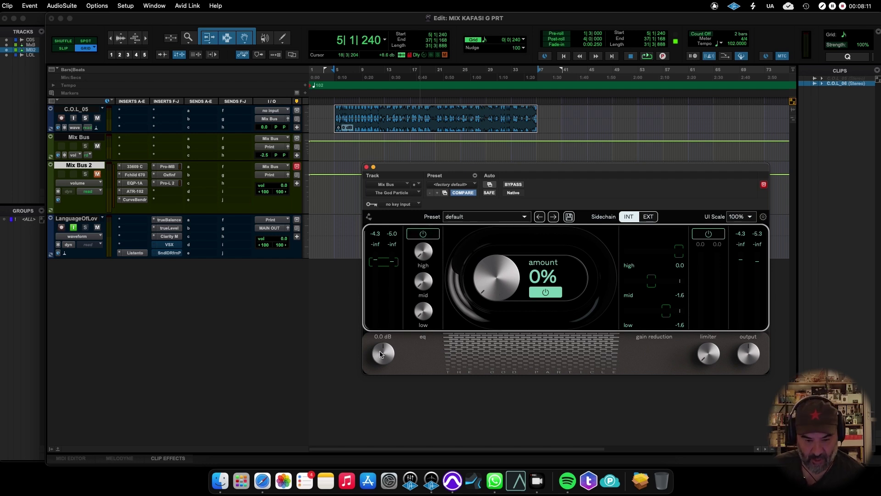
{"action": "key", "text": "space"}
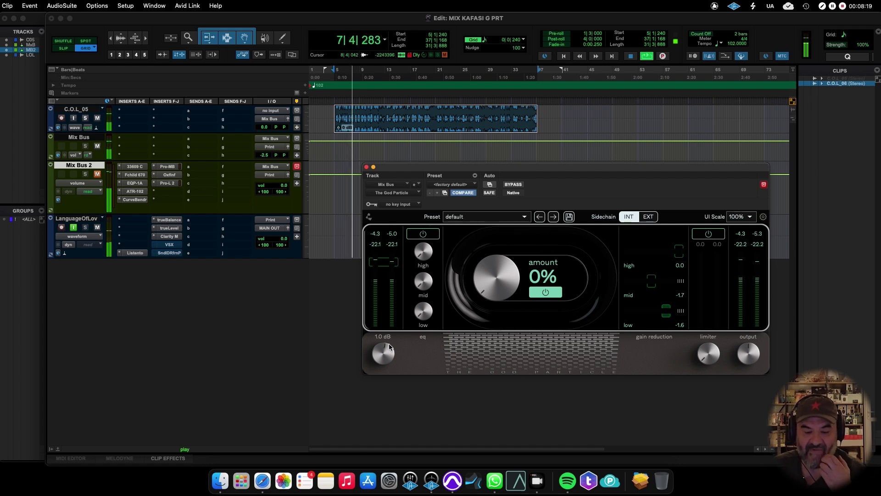
Enable the plug-in's EQ, boost its high band during playback, and stop the playback.
{"action": "mouse_move", "coordinate": [430, 294]}
{"action": "left_click", "coordinate": [423, 234]}
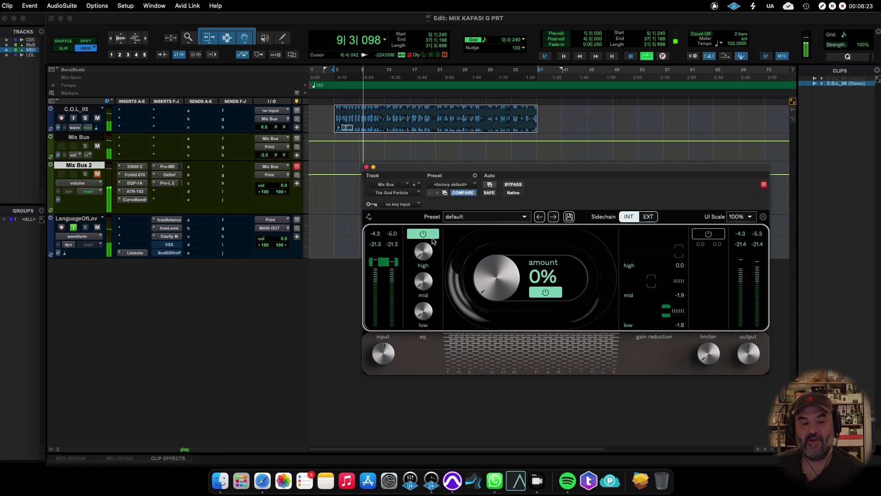
{"action": "mouse_move", "coordinate": [431, 257]}
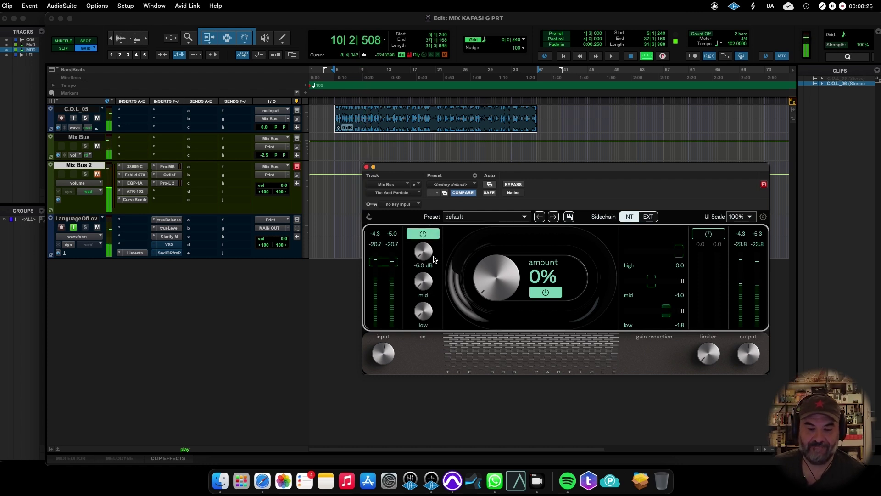
{"action": "left_click_drag", "start_coordinate": [431, 260], "coordinate": [461, 187]}
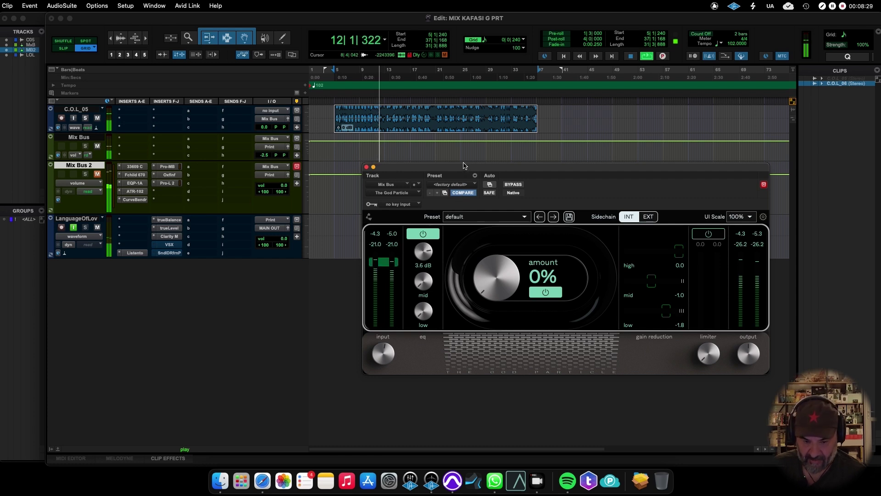
{"action": "left_click_drag", "start_coordinate": [432, 257], "coordinate": [433, 248]}
{"action": "key", "text": "space"}
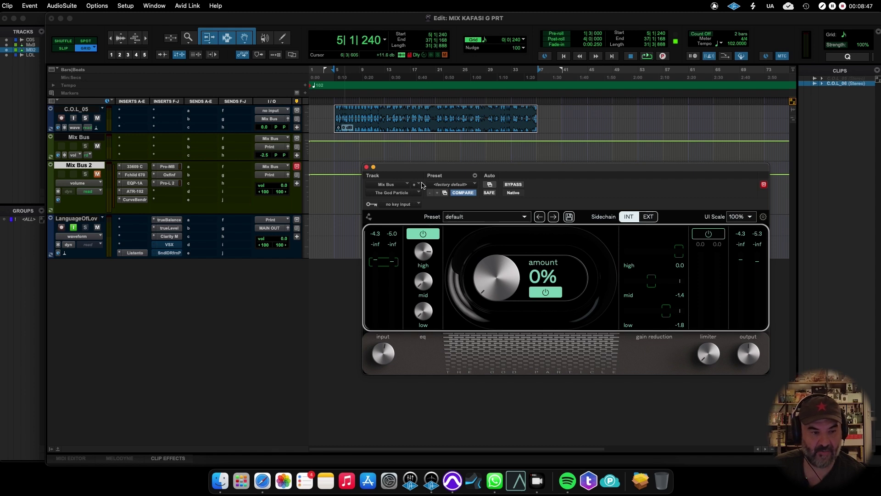
Return to the Mix window and insert the stereo FabFilter Pro-Q 3 on Mix Bus, in the slot above The God Particle.
{"action": "key", "text": "super+equal"}
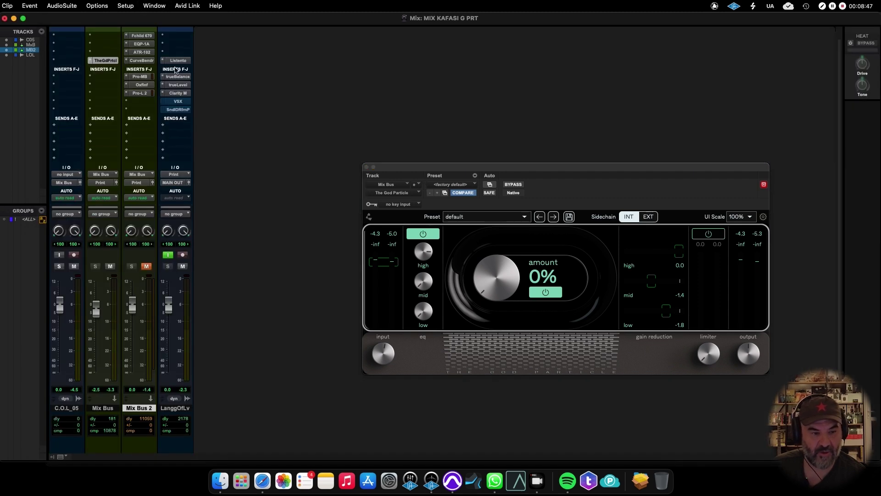
{"action": "left_click", "coordinate": [101, 57]}
{"action": "mouse_move", "coordinate": [133, 53]}
{"action": "mouse_move", "coordinate": [198, 48]}
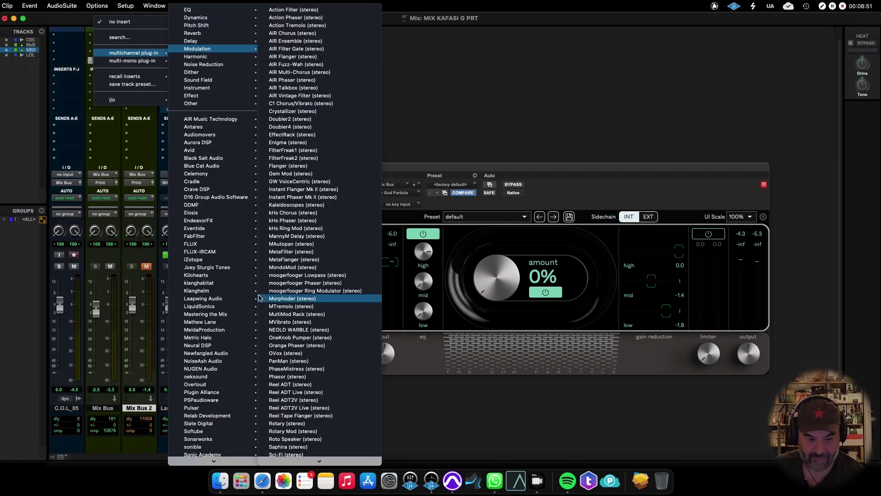
{"action": "mouse_move", "coordinate": [215, 394]}
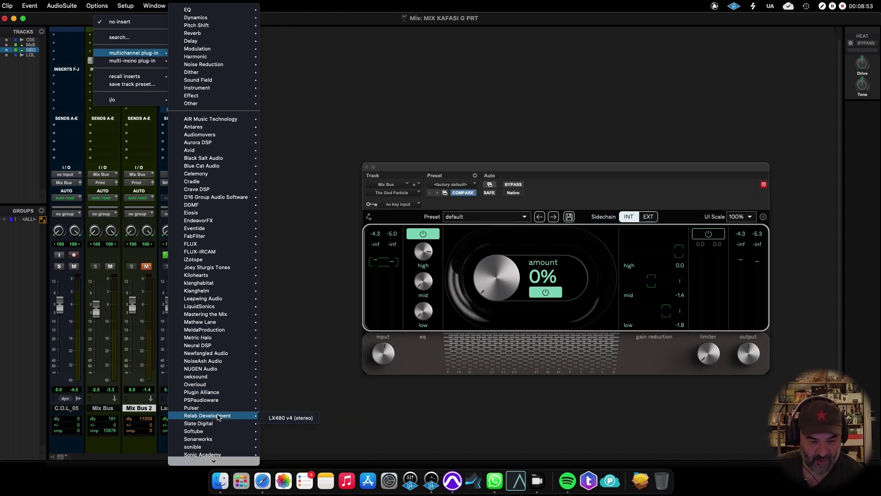
{"action": "scroll", "coordinate": [216, 440], "scroll_direction": "down", "scroll_amount": 3}
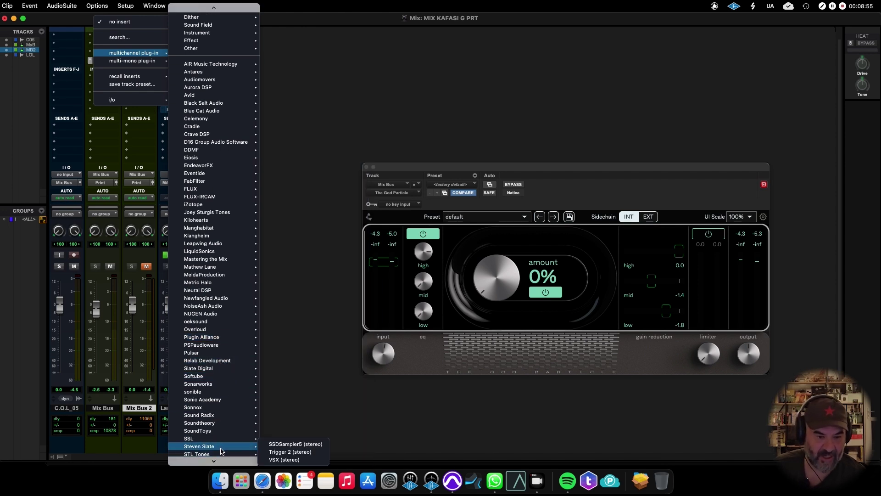
{"action": "mouse_move", "coordinate": [231, 197]}
{"action": "mouse_move", "coordinate": [230, 180]}
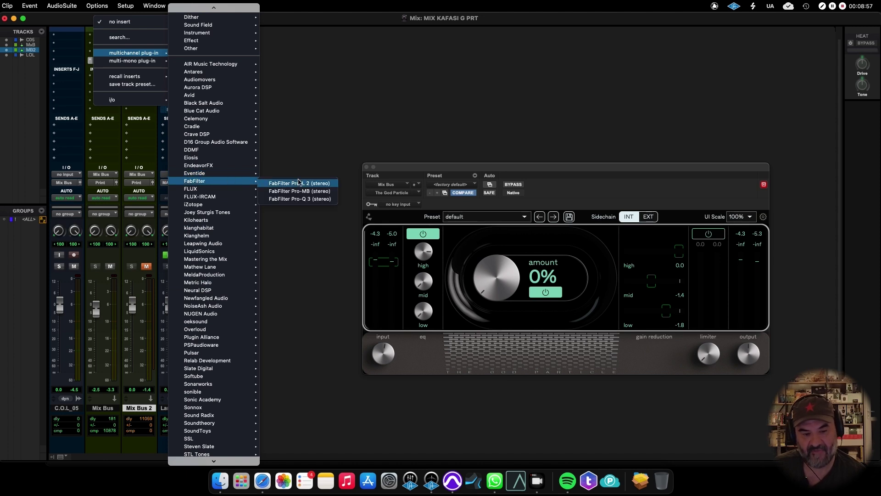
{"action": "left_click", "coordinate": [308, 199]}
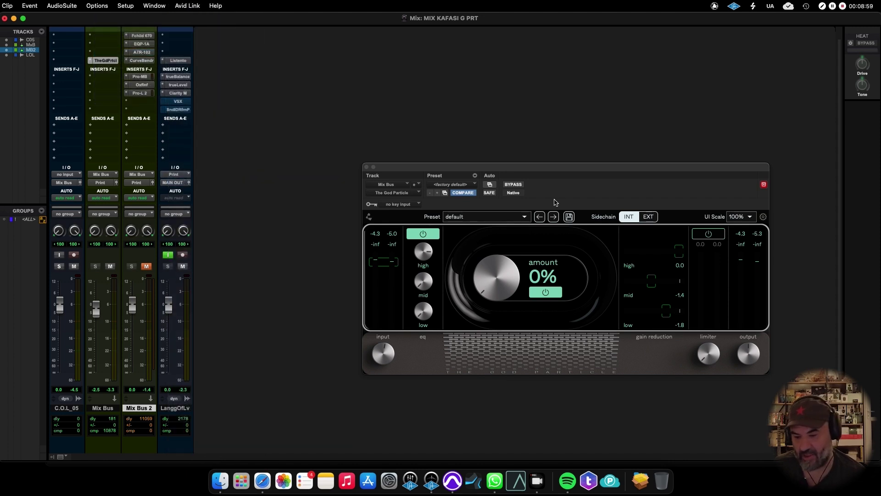
Add a high shelf of about +4.4 dB near 14.3 kHz in Pro-Q 3, and reopen The God Particle on Mix Bus.
{"action": "left_click_drag", "start_coordinate": [740, 298], "coordinate": [722, 289]}
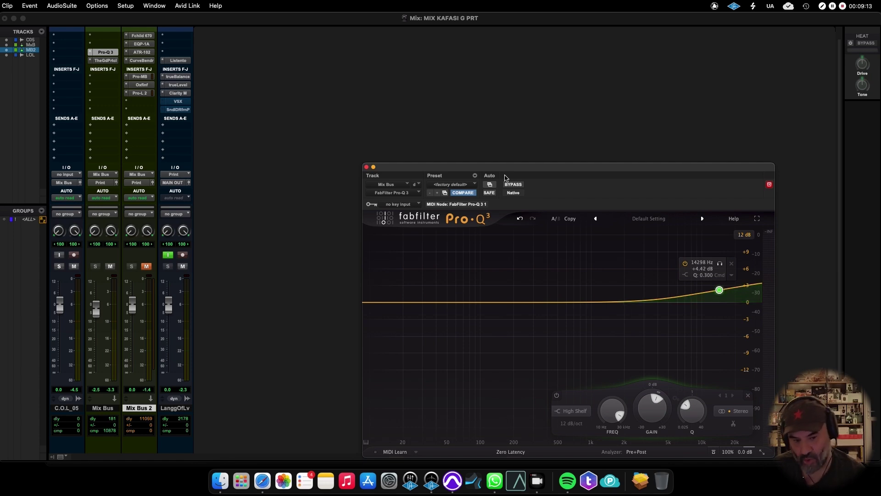
{"action": "left_click", "coordinate": [366, 168]}
{"action": "left_click", "coordinate": [105, 61]}
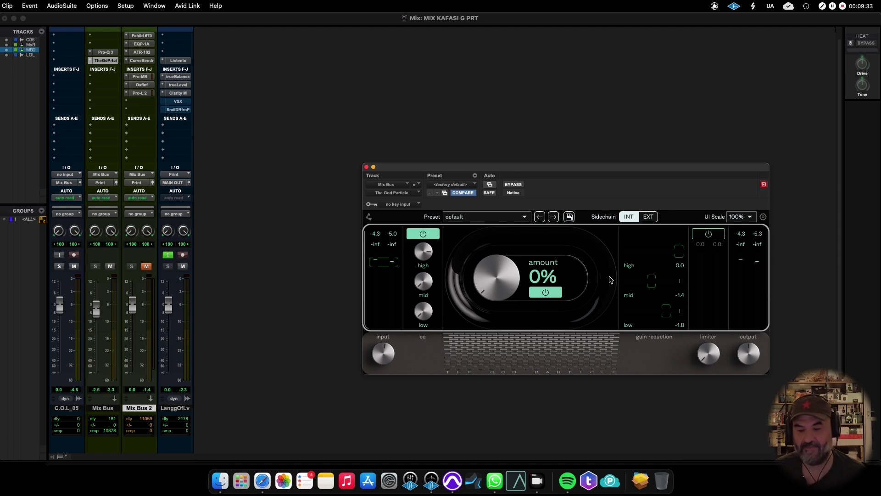
Play back the mix and raise The God Particle's mid EQ band to about 4.4 dB.
{"action": "key", "text": "space"}
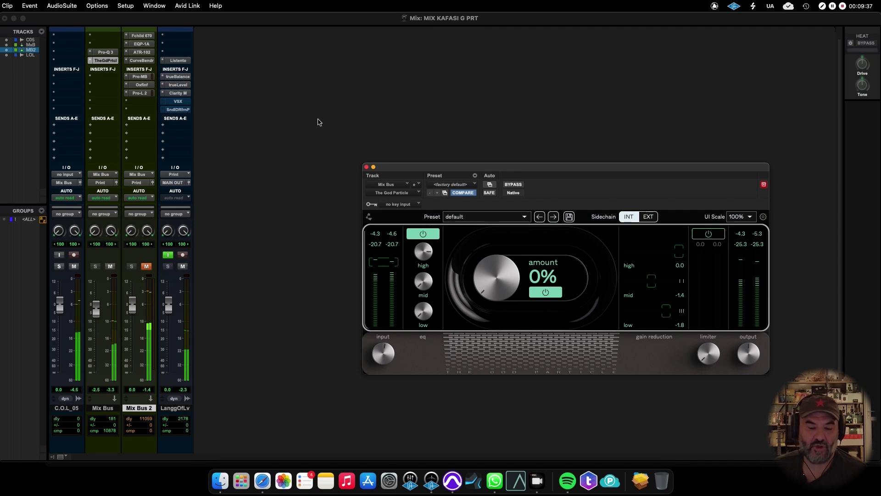
{"action": "mouse_move", "coordinate": [431, 285]}
{"action": "left_click_drag", "start_coordinate": [427, 287], "coordinate": [468, 210]}
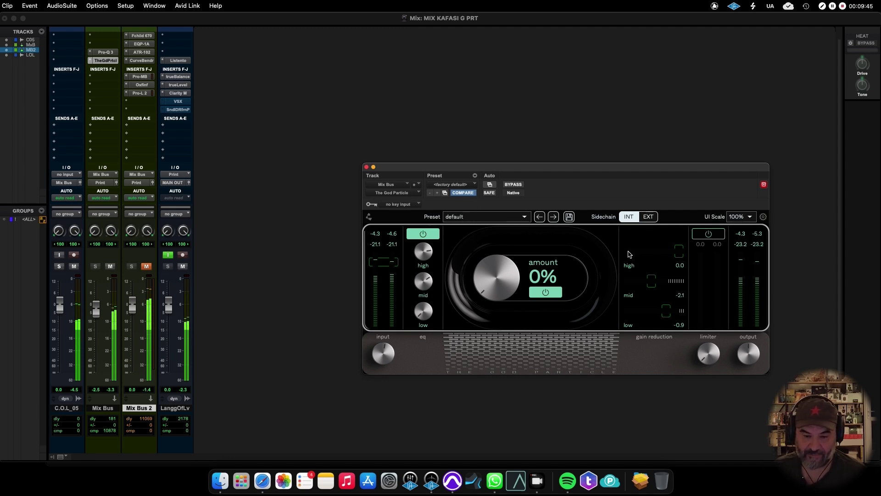
{"action": "left_click_drag", "start_coordinate": [433, 301], "coordinate": [436, 278]}
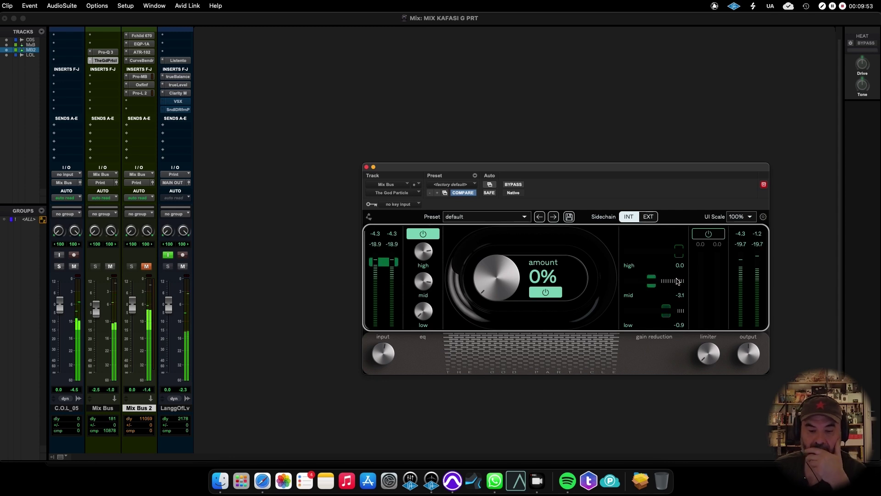
{"action": "scroll", "coordinate": [423, 282], "scroll_direction": "down", "scroll_amount": 5}
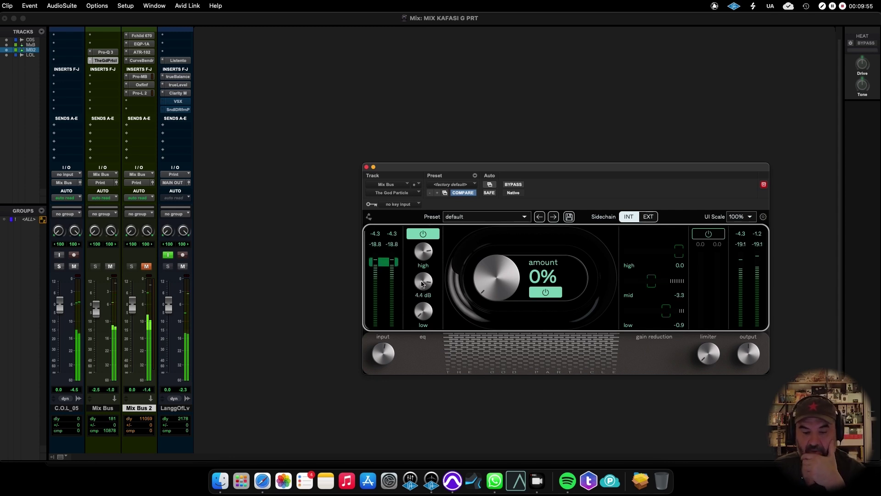
{"action": "scroll", "coordinate": [424, 308], "scroll_direction": "down", "scroll_amount": 4}
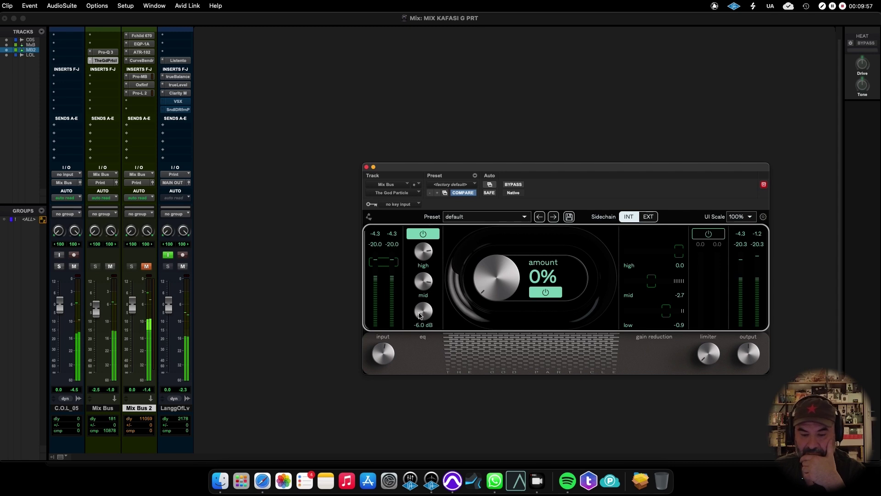
Raise The God Particle's low EQ band while the mix plays, and stop the playback.
{"action": "left_click_drag", "start_coordinate": [431, 294], "coordinate": [444, 274]}
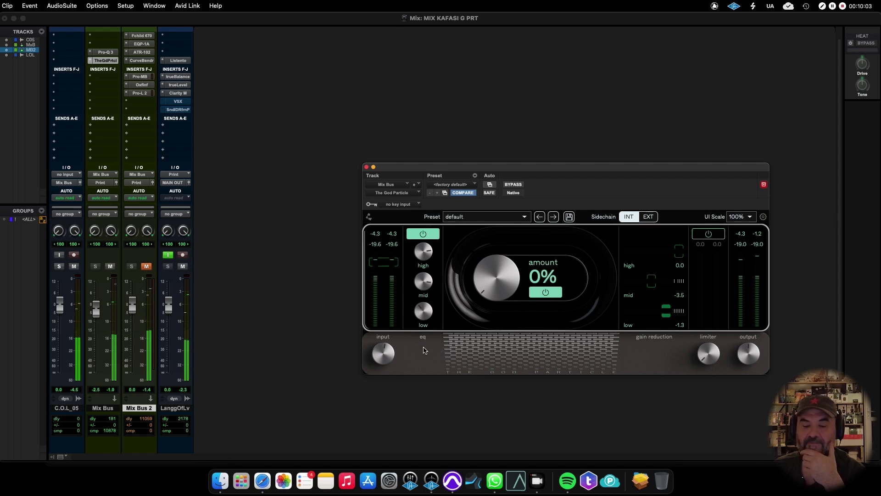
{"action": "left_click_drag", "start_coordinate": [431, 315], "coordinate": [432, 312]}
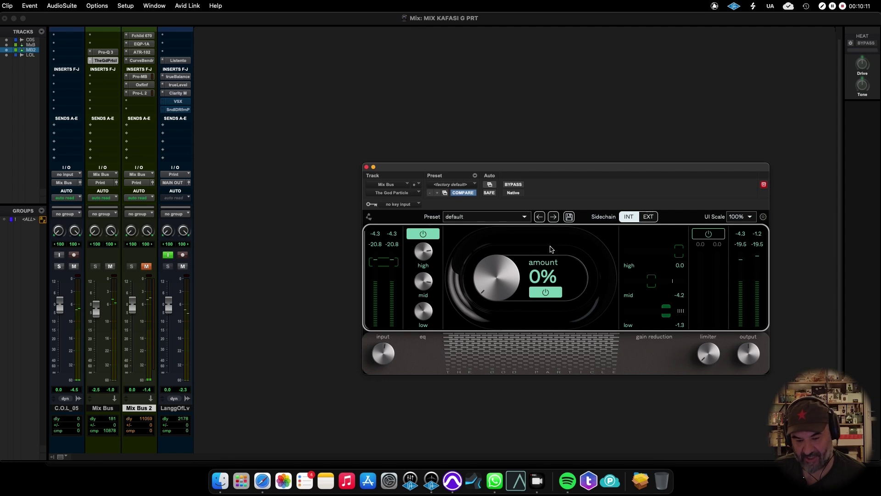
{"action": "key", "text": "space"}
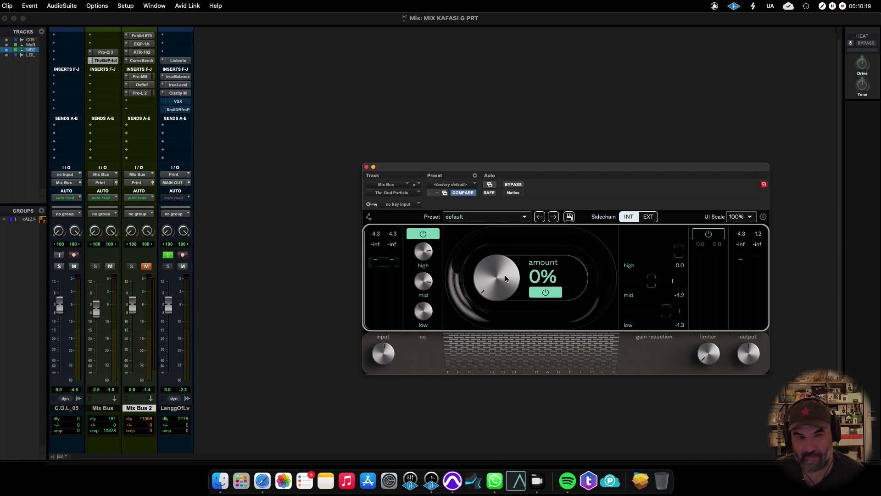
Try an amount of 58% in The God Particle, and reload its factory default preset.
{"action": "left_click_drag", "start_coordinate": [505, 279], "coordinate": [517, 245]}
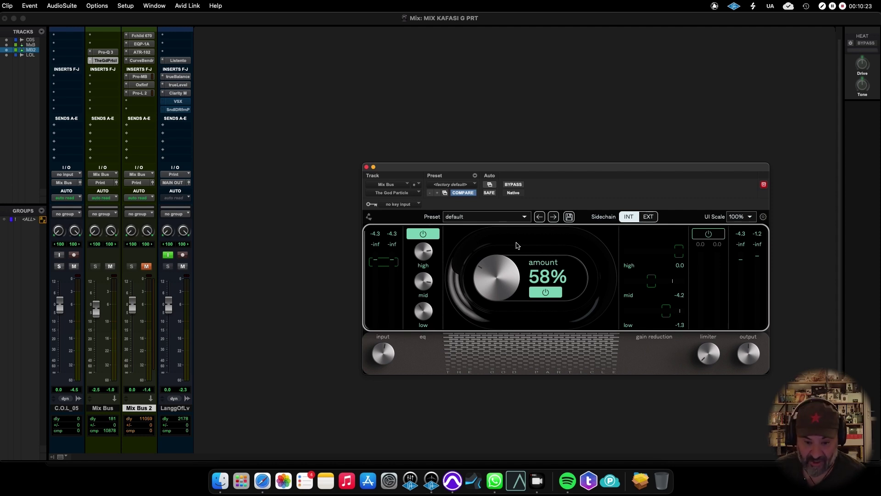
{"action": "left_click", "coordinate": [519, 217]}
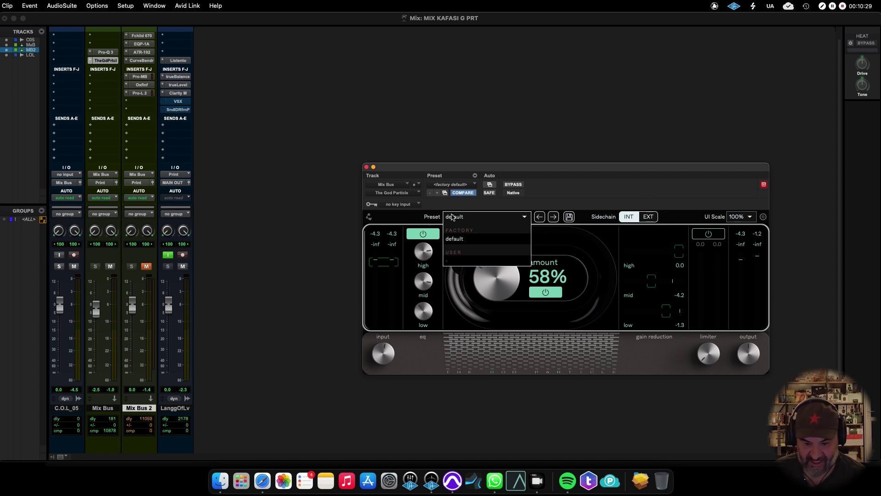
{"action": "left_click", "coordinate": [523, 324]}
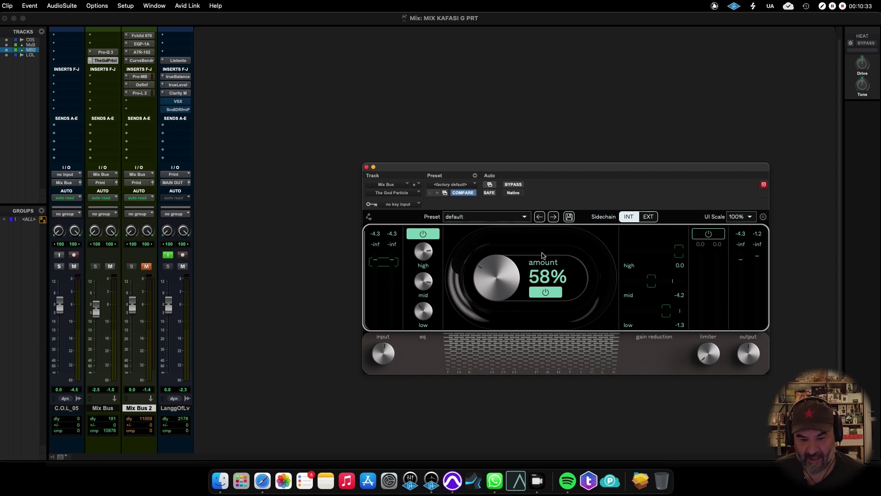
{"action": "left_click", "coordinate": [501, 217]}
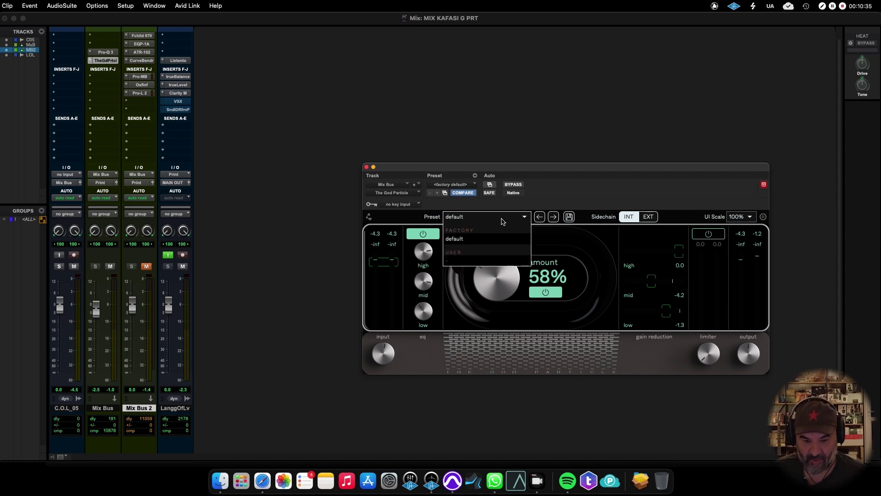
{"action": "left_click", "coordinate": [469, 243]}
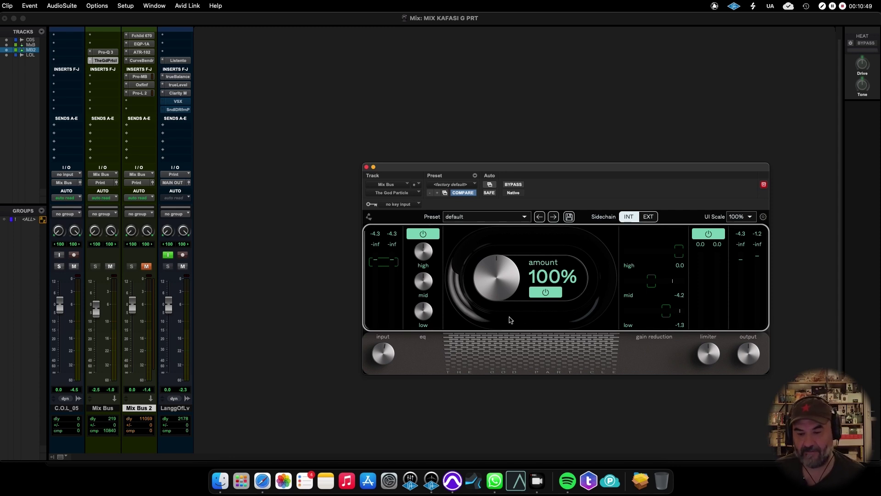
Play back the mix with The God Particle's limiter off, raising the mid EQ band to about 3.5 dB and the low to about 1.2 dB.
{"action": "key", "text": "space"}
{"action": "left_click", "coordinate": [711, 234]}
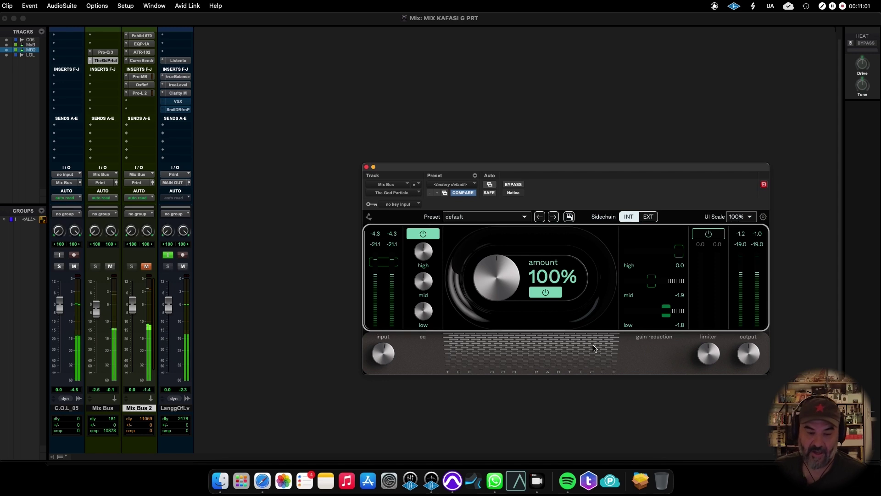
{"action": "mouse_move", "coordinate": [434, 283]}
{"action": "left_click_drag", "start_coordinate": [434, 283], "coordinate": [456, 255]}
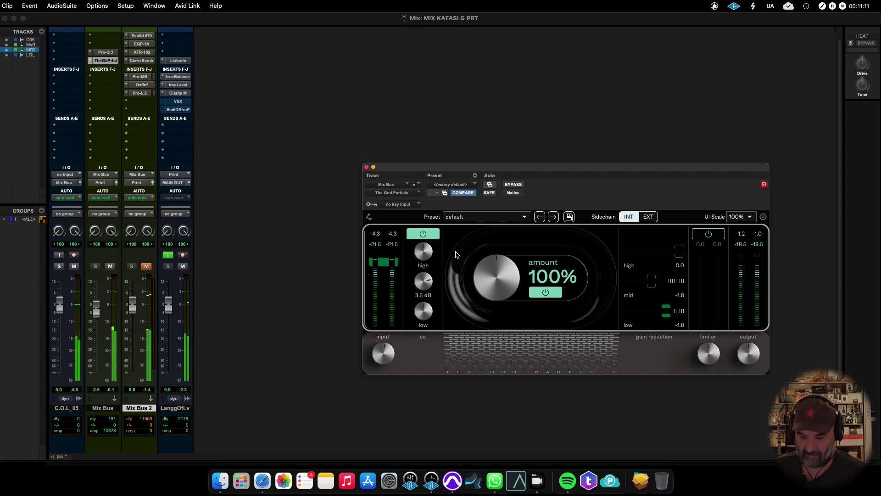
{"action": "left_click_drag", "start_coordinate": [426, 319], "coordinate": [430, 310]}
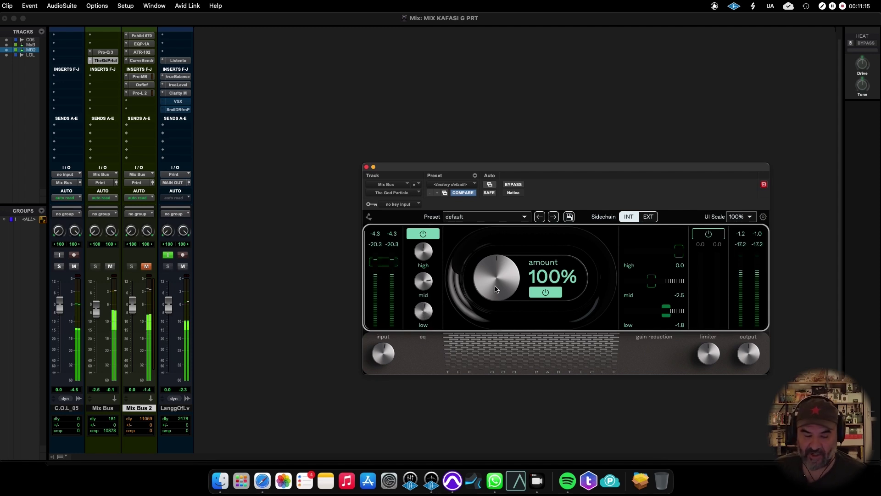
Lower The God Particle's amount to 57%, and bring it back up to 65%.
{"action": "left_click_drag", "start_coordinate": [495, 289], "coordinate": [523, 314]}
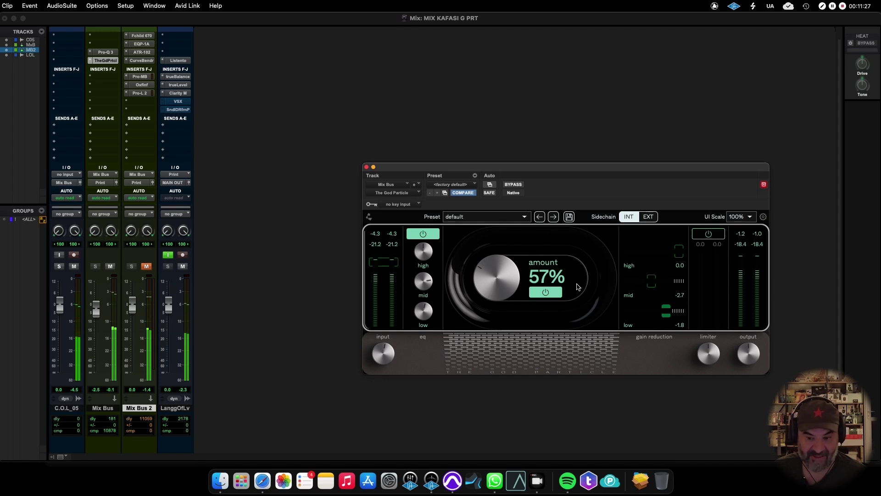
{"action": "scroll", "coordinate": [510, 283], "scroll_direction": "up", "scroll_amount": 4}
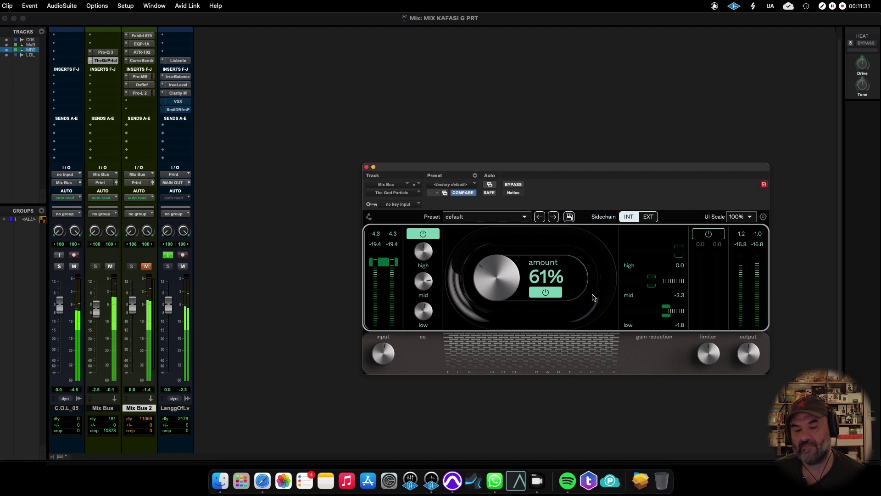
{"action": "scroll", "coordinate": [500, 282], "scroll_direction": "up", "scroll_amount": 1}
{"action": "scroll", "coordinate": [500, 283], "scroll_direction": "up", "scroll_amount": 3}
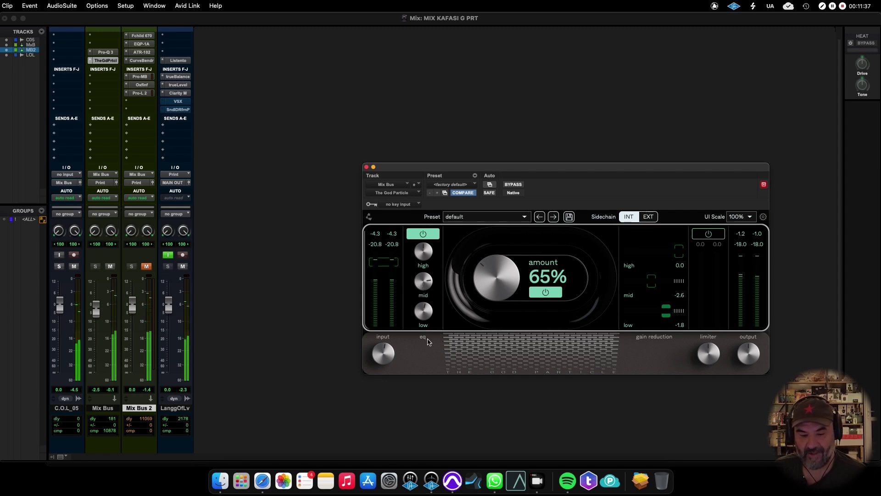
Fine-tune the mid EQ band, boost the high EQ band during playback, and stop the playback.
{"action": "mouse_move", "coordinate": [427, 284]}
{"action": "scroll", "coordinate": [427, 284], "scroll_direction": "down", "scroll_amount": 2}
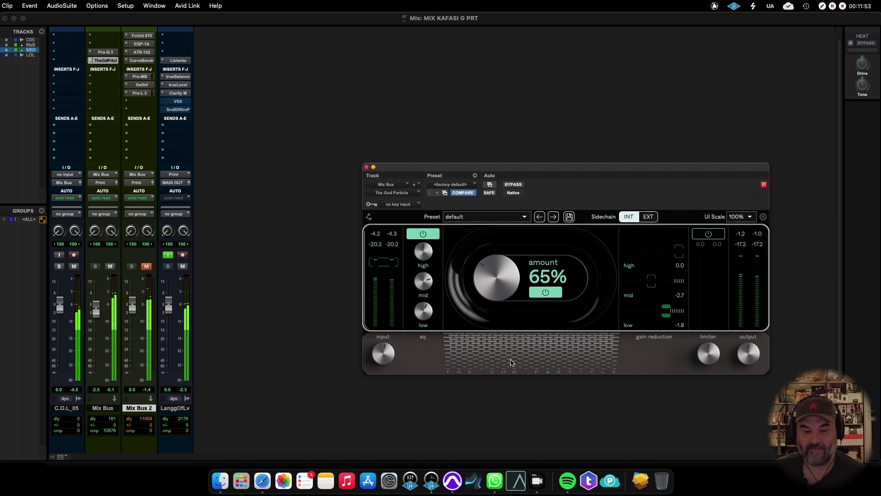
{"action": "mouse_move", "coordinate": [430, 316]}
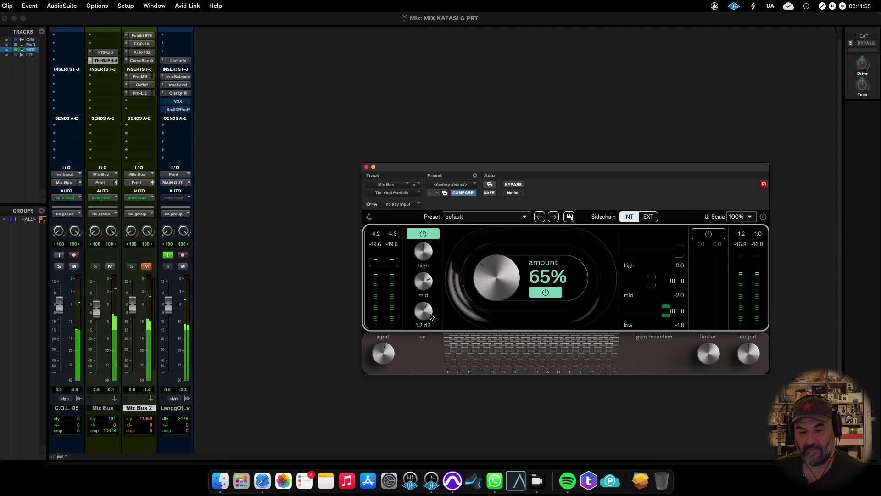
{"action": "mouse_move", "coordinate": [418, 253]}
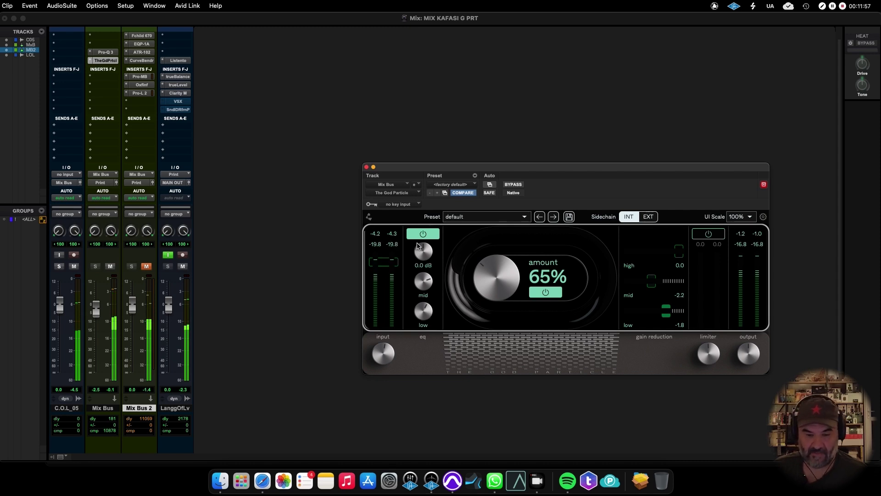
{"action": "left_click_drag", "start_coordinate": [431, 255], "coordinate": [449, 221]}
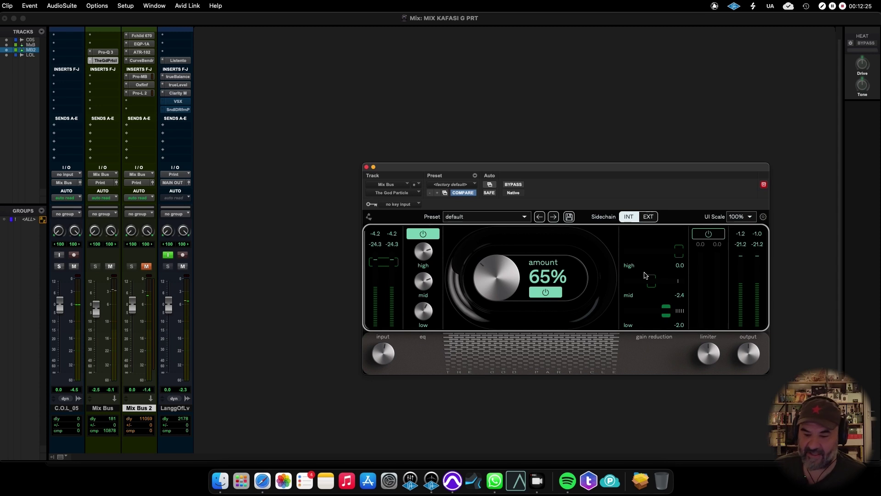
{"action": "key", "text": "space"}
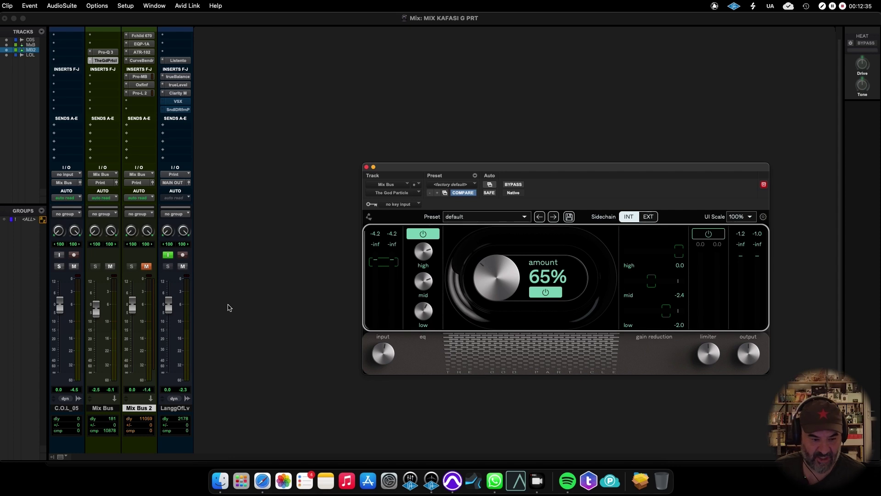
Mute Mix Bus, unmute Mix Bus 2, and close The God Particle's window.
{"action": "left_click", "coordinate": [110, 266]}
{"action": "left_click", "coordinate": [146, 266]}
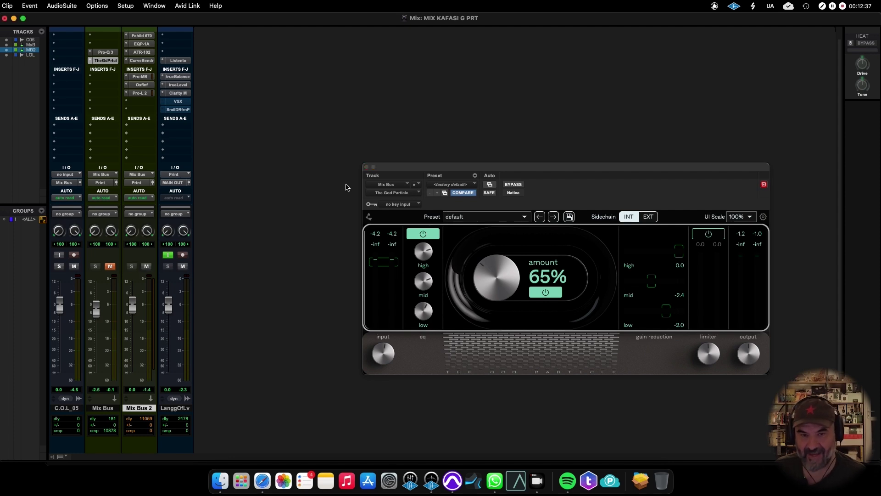
{"action": "left_click", "coordinate": [367, 167]}
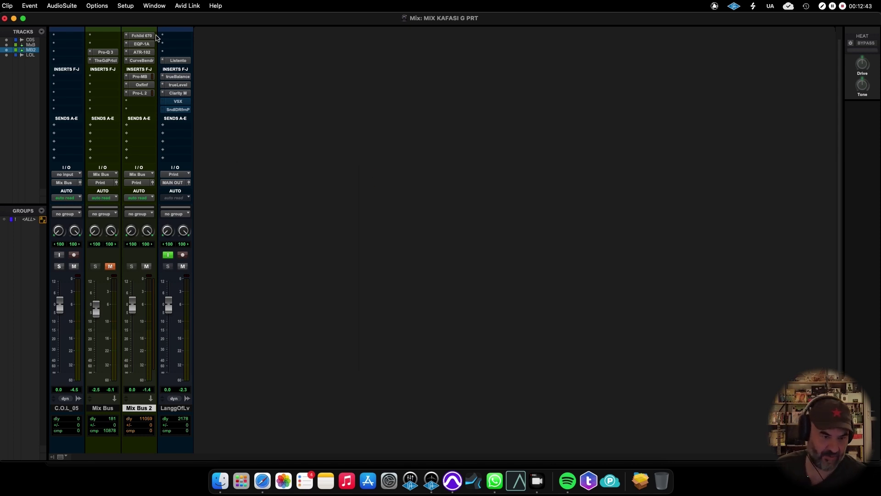
Open the Neve 33609 C on Mix Bus 2, reset the Mix Bus fader to 0.0, and reposition the plug-in window so it shows completely.
{"action": "scroll", "coordinate": [149, 40], "scroll_direction": "up", "scroll_amount": 1}
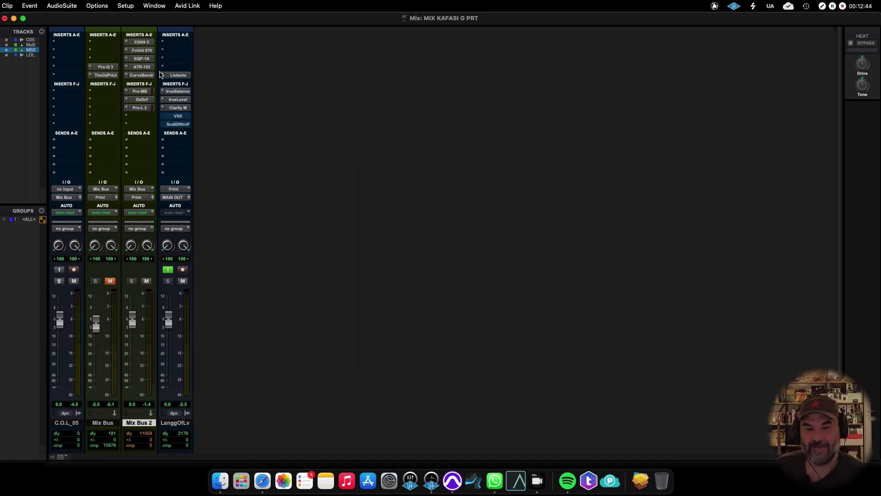
{"action": "left_click", "coordinate": [142, 42]}
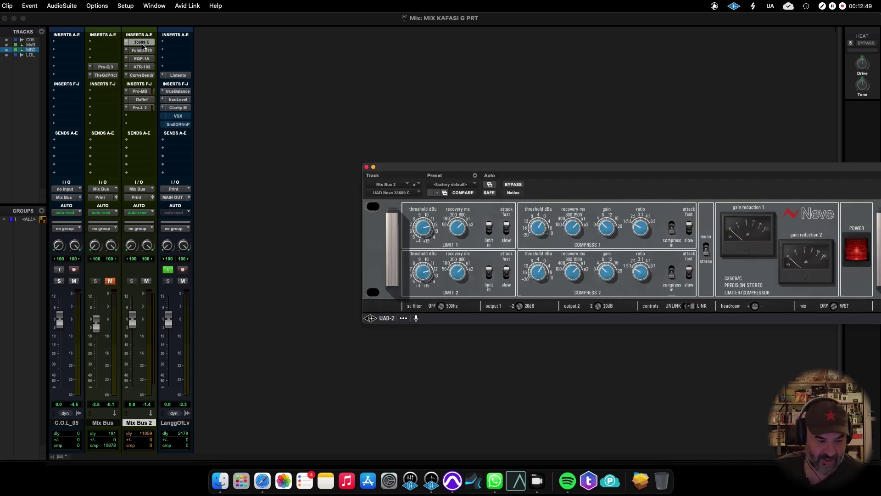
{"action": "left_click", "coordinate": [96, 324], "text": "alt"}
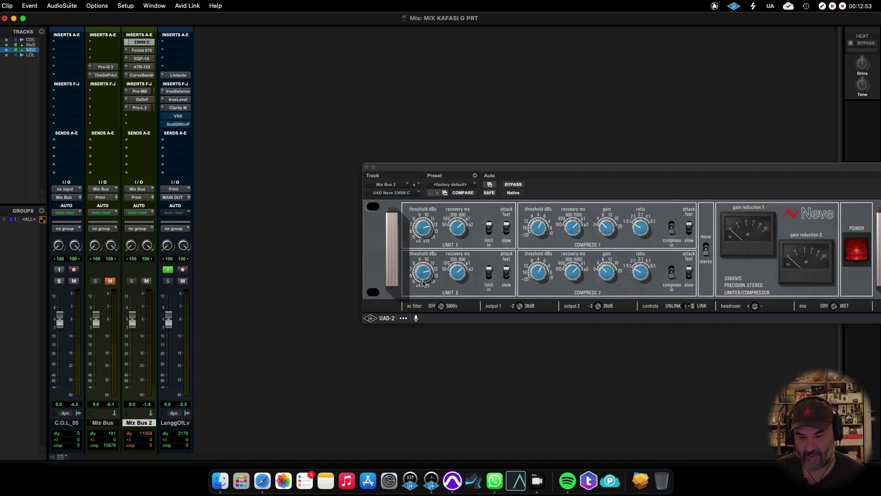
{"action": "left_click_drag", "start_coordinate": [563, 171], "coordinate": [489, 101]}
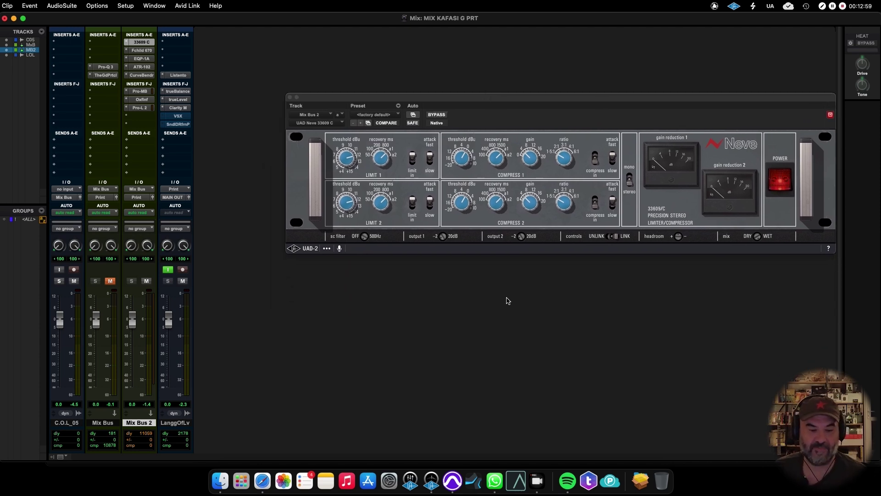
Play back the mix and slightly raise the Compress 1 threshold on the Neve 33609 C.
{"action": "key", "text": "space"}
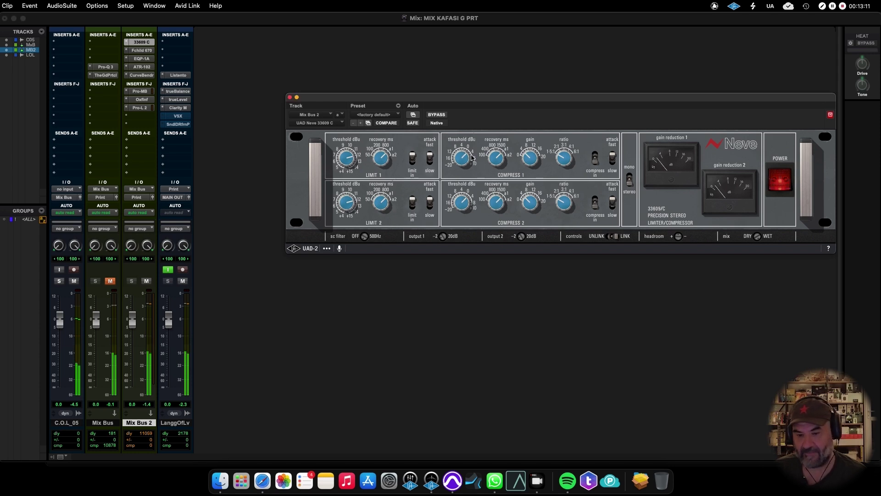
{"action": "left_click_drag", "start_coordinate": [469, 160], "coordinate": [474, 154]}
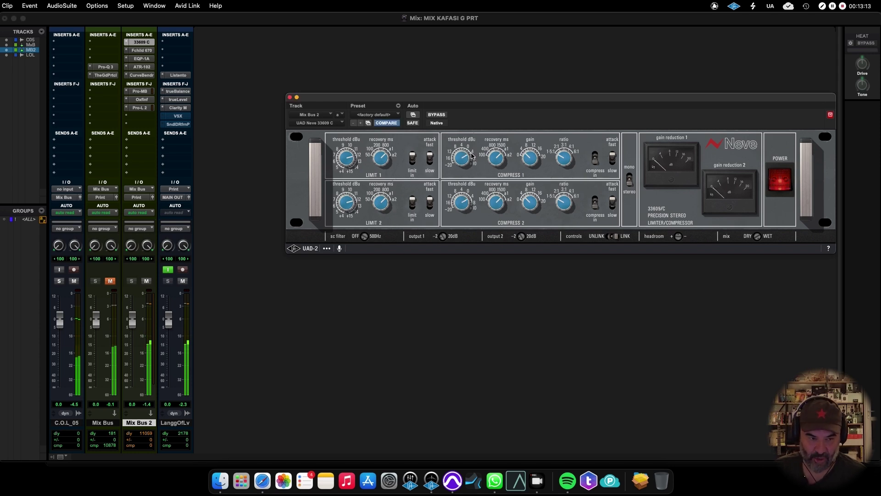
Bypass every insert on Mix Bus 2 below the 33609 C, from the Fairchild 670 through Pro-L 2.
{"action": "left_click", "coordinate": [142, 50], "text": "super"}
{"action": "left_click", "coordinate": [142, 66], "text": "super"}
{"action": "left_click", "coordinate": [142, 59], "text": "super"}
{"action": "left_click", "coordinate": [141, 75], "text": "super"}
{"action": "left_click", "coordinate": [141, 91], "text": "super"}
{"action": "left_click", "coordinate": [142, 99], "text": "super"}
{"action": "left_click", "coordinate": [142, 107], "text": "super"}
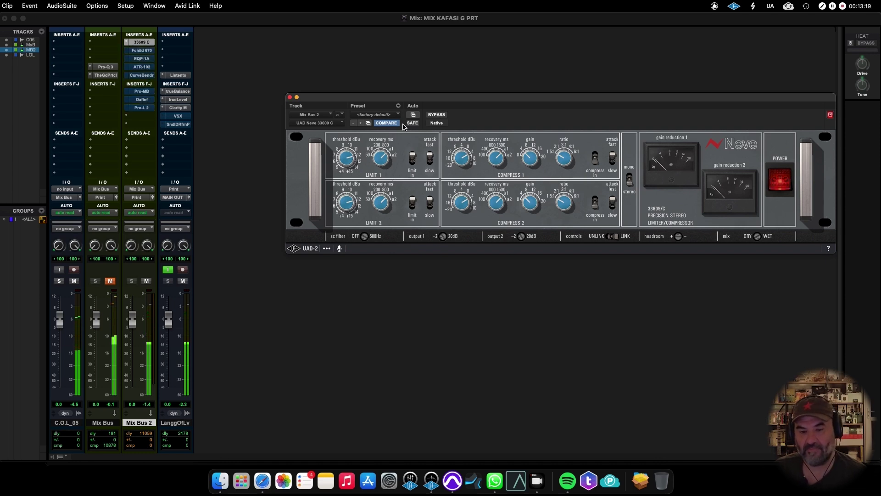
Compare the Neve 33609 C bypassed and active during playback, and readjust its Compress 1 threshold.
{"action": "left_click", "coordinate": [433, 115]}
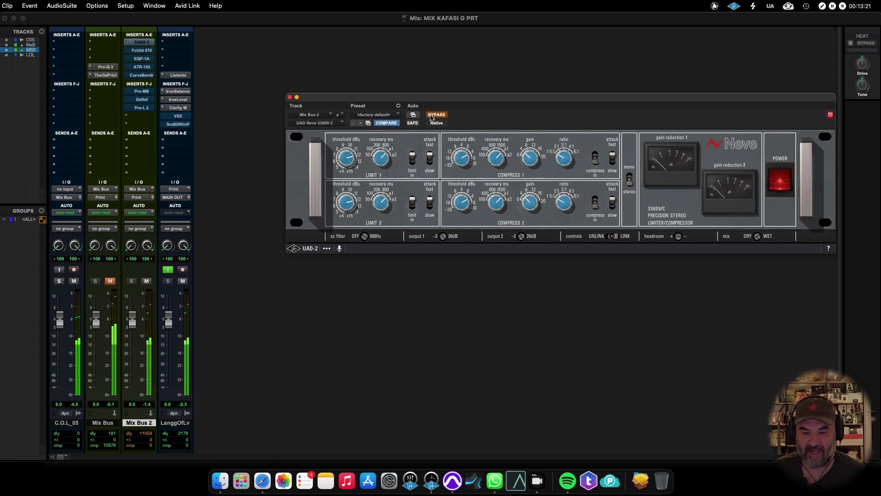
{"action": "left_click", "coordinate": [434, 115]}
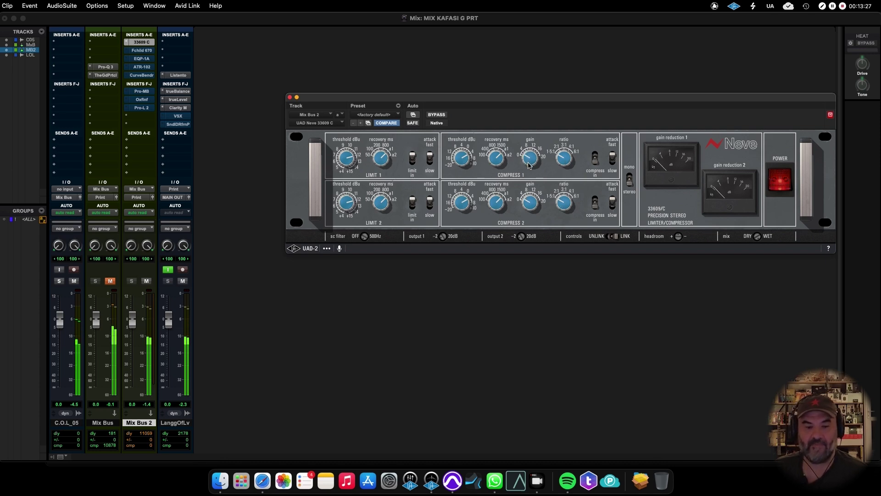
{"action": "left_click", "coordinate": [437, 116]}
{"action": "left_click", "coordinate": [438, 115]}
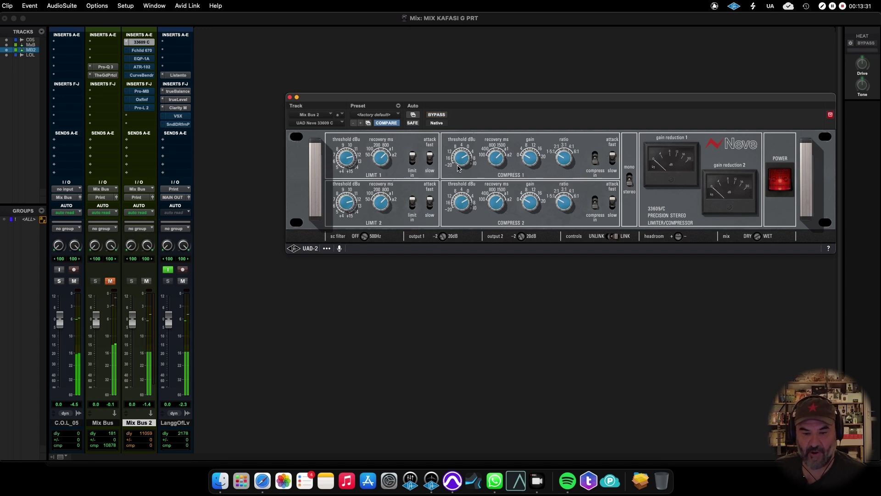
{"action": "left_click_drag", "start_coordinate": [464, 158], "coordinate": [466, 156]}
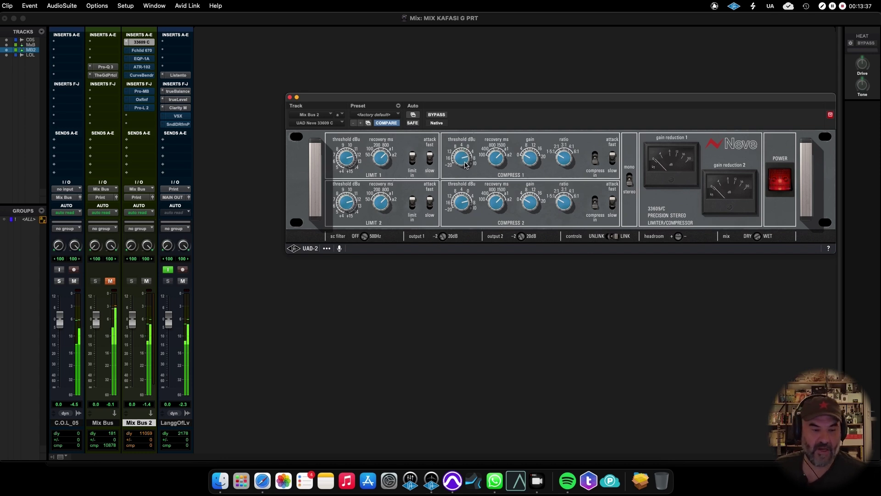
Reactivate and open the Fairchild 670 on Mix Bus 2, reposition its window, and lower the linked threshold.
{"action": "left_click", "coordinate": [145, 53]}
{"action": "left_click", "coordinate": [145, 54]}
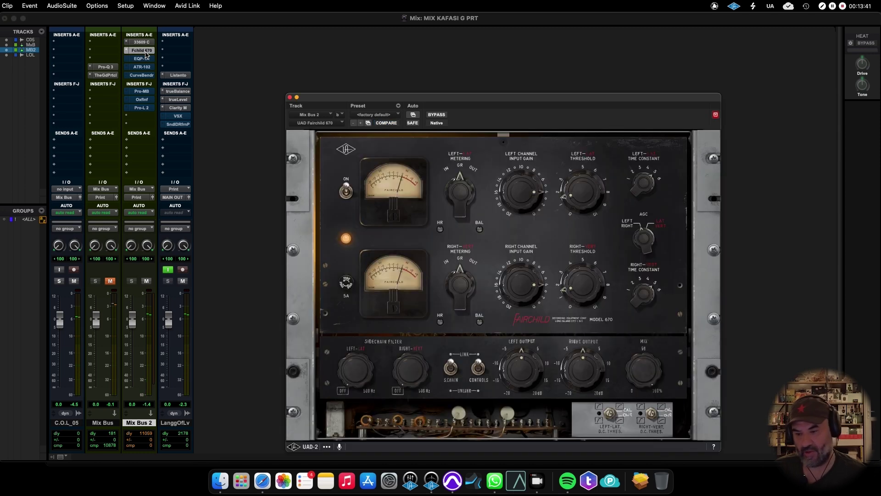
{"action": "left_click_drag", "start_coordinate": [443, 97], "coordinate": [494, 79]}
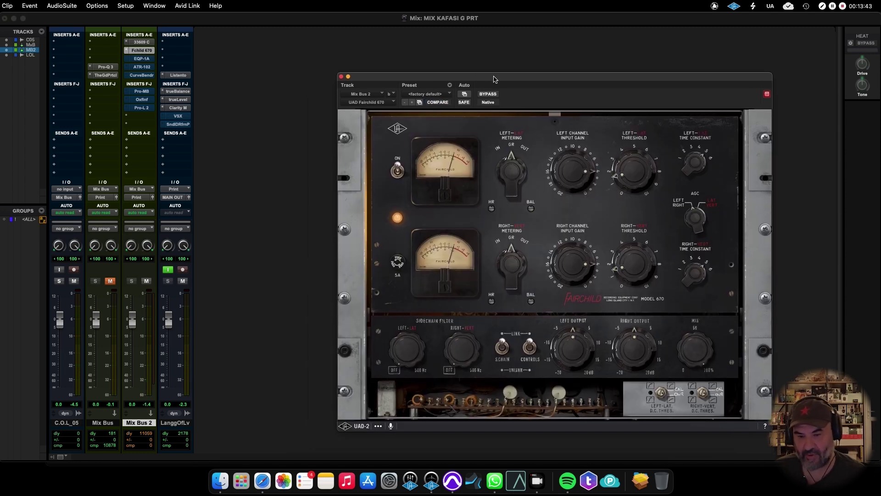
{"action": "mouse_move", "coordinate": [637, 171]}
{"action": "left_mouse_down"}
{"action": "mouse_move", "coordinate": [639, 182]}
{"action": "mouse_move", "coordinate": [648, 172]}
{"action": "left_mouse_up"}
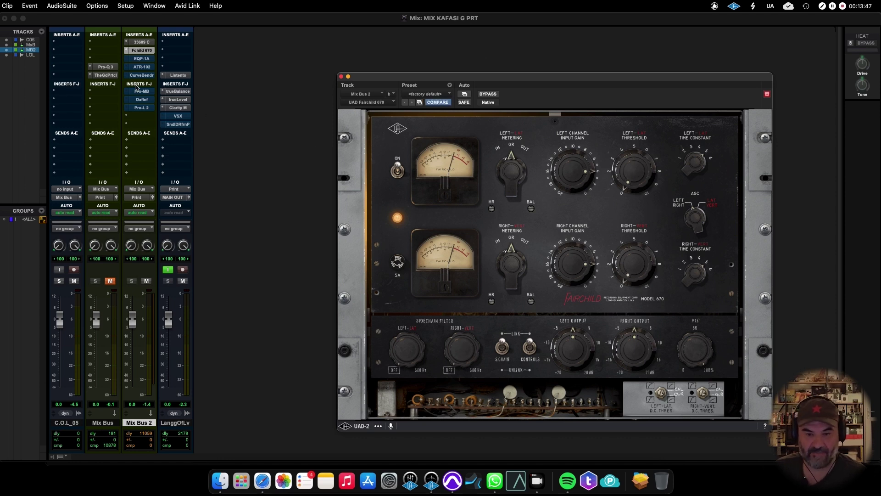
Play back the mix and compare the Fairchild 670 bypassed and active several times, leaving it active.
{"action": "key", "text": "space"}
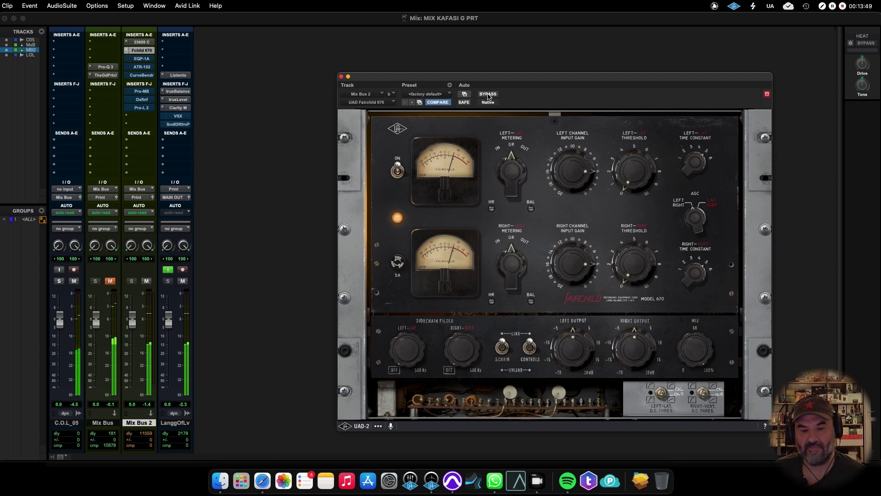
{"action": "left_click", "coordinate": [488, 94]}
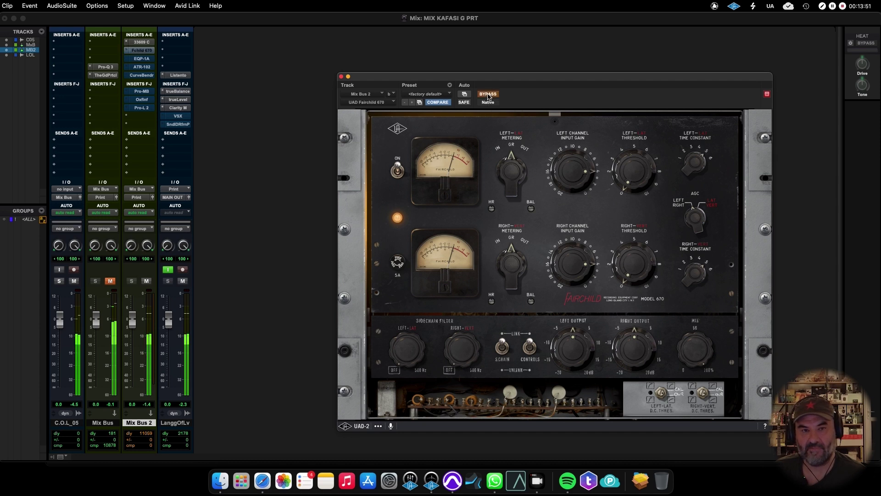
{"action": "left_click", "coordinate": [488, 95]}
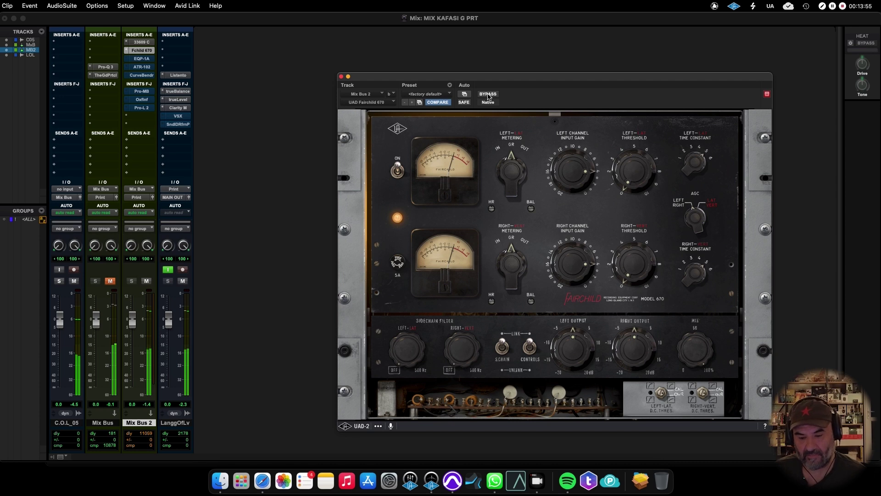
{"action": "left_click", "coordinate": [487, 95]}
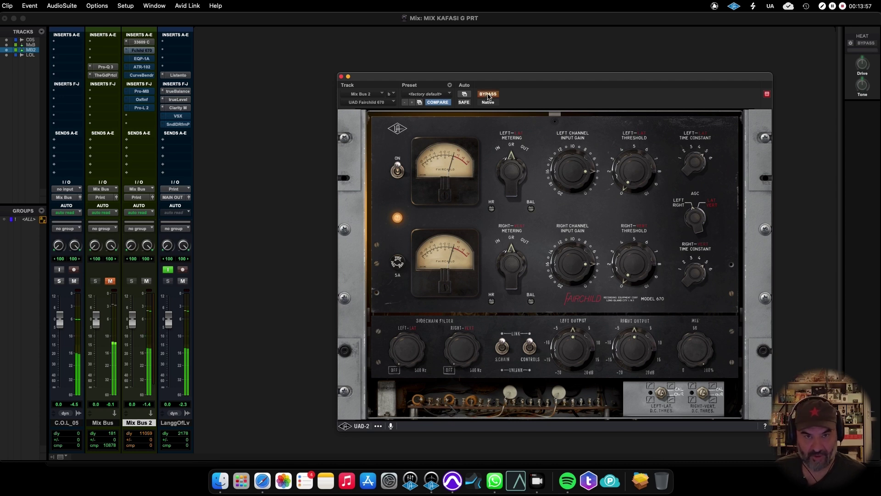
{"action": "left_click", "coordinate": [487, 95]}
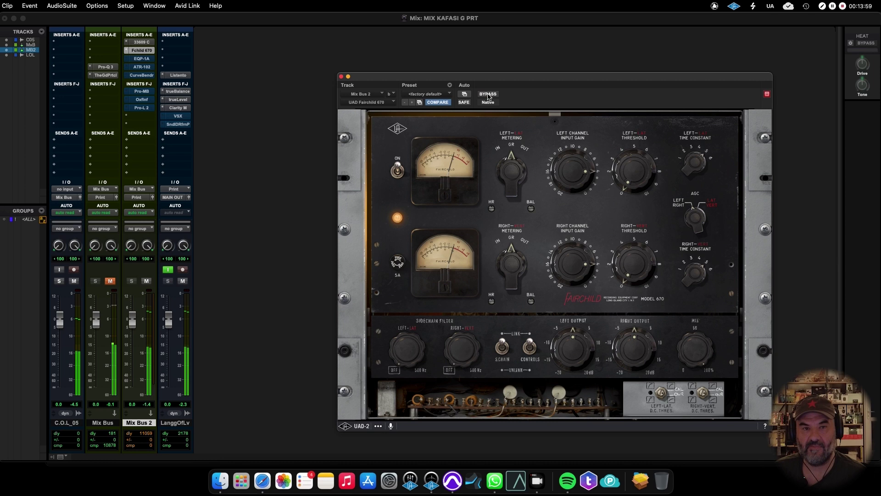
{"action": "left_click", "coordinate": [488, 94]}
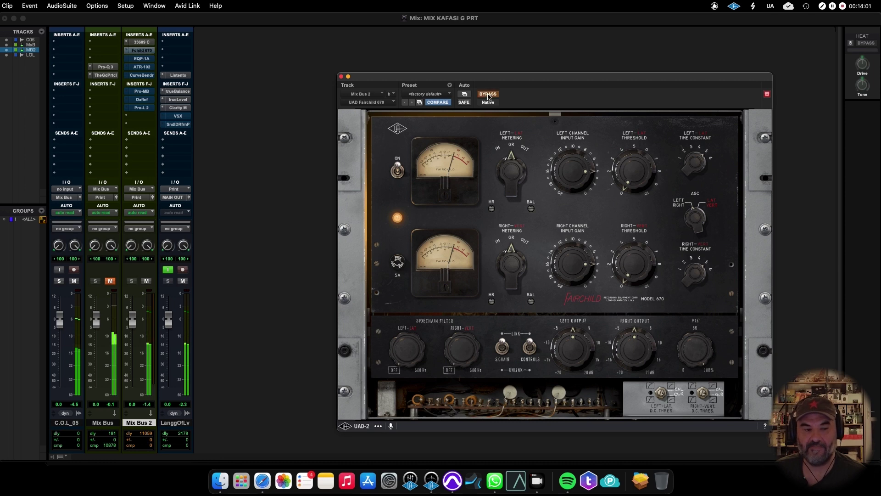
{"action": "left_click", "coordinate": [488, 94]}
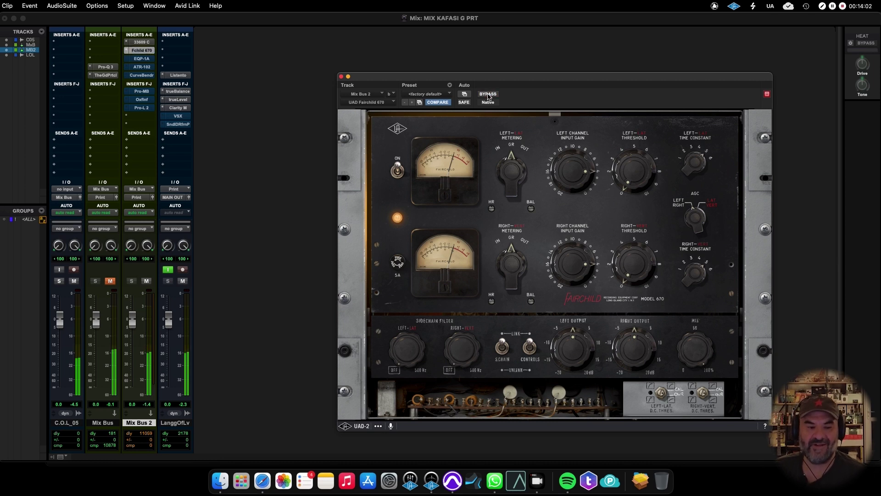
Activate the Pultec EQP-1A on Mix Bus 2 and add slight boosts at 12 kcs and 60 cps.
{"action": "left_click", "coordinate": [140, 59]}
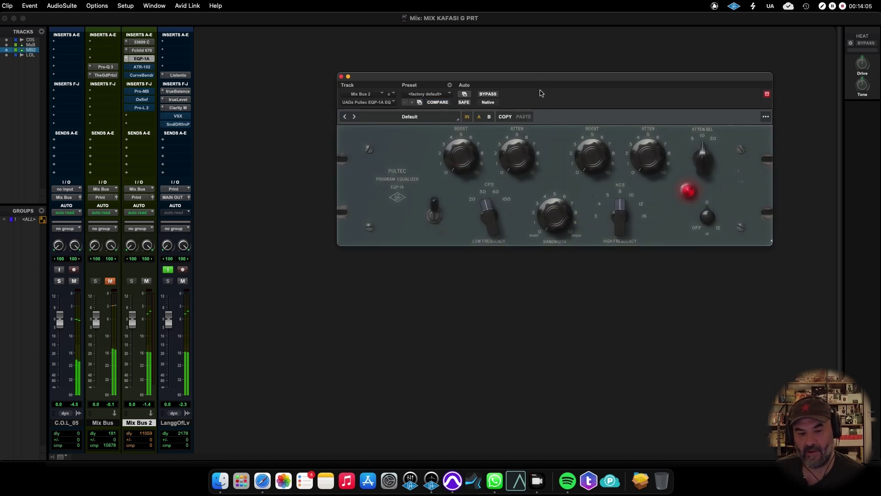
{"action": "left_click_drag", "start_coordinate": [540, 78], "coordinate": [540, 85]}
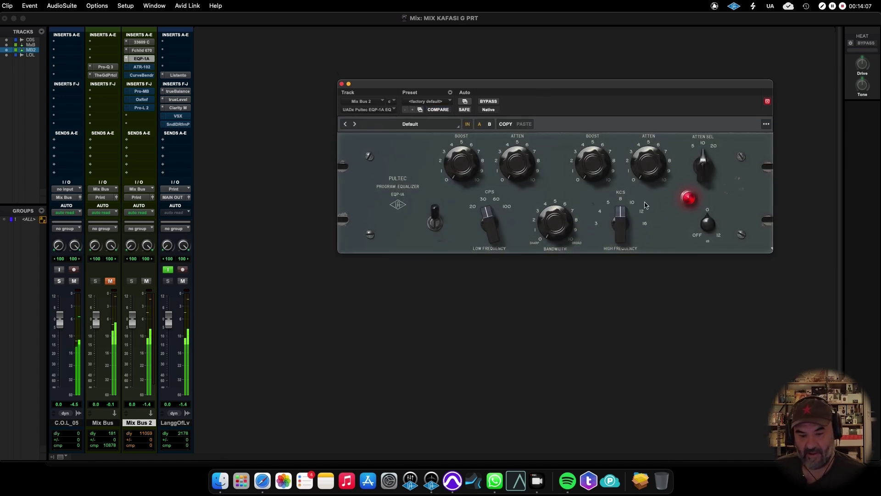
{"action": "left_click_drag", "start_coordinate": [558, 227], "coordinate": [606, 158]}
{"action": "left_click_drag", "start_coordinate": [624, 223], "coordinate": [642, 213]}
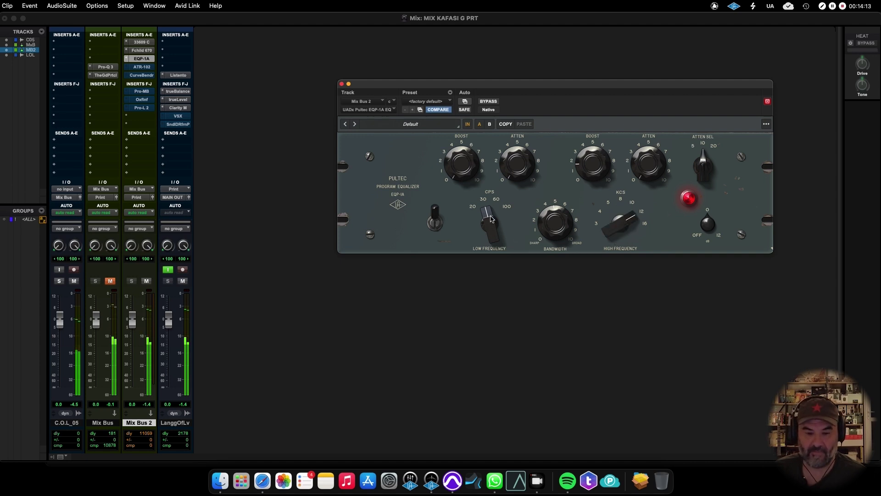
{"action": "left_click_drag", "start_coordinate": [488, 210], "coordinate": [497, 207]}
{"action": "left_click_drag", "start_coordinate": [458, 173], "coordinate": [458, 159]}
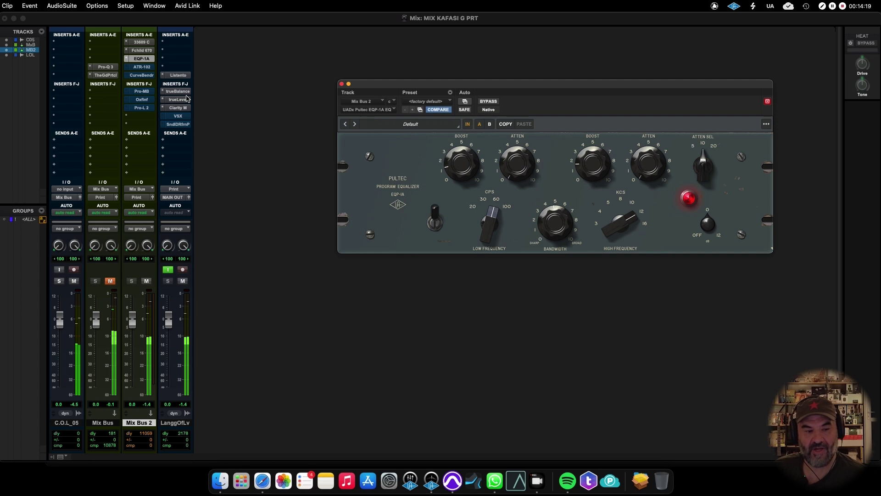
Activate the Ampex ATR-102 on Mix Bus 2, slightly readjust its linked record level, and compare it bypassed and active.
{"action": "left_click", "coordinate": [142, 66]}
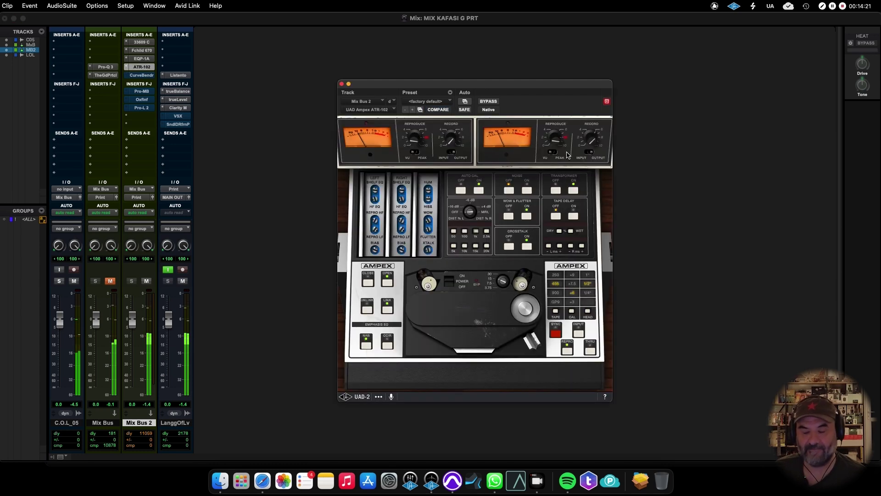
{"action": "left_click_drag", "start_coordinate": [517, 91], "coordinate": [585, 87]}
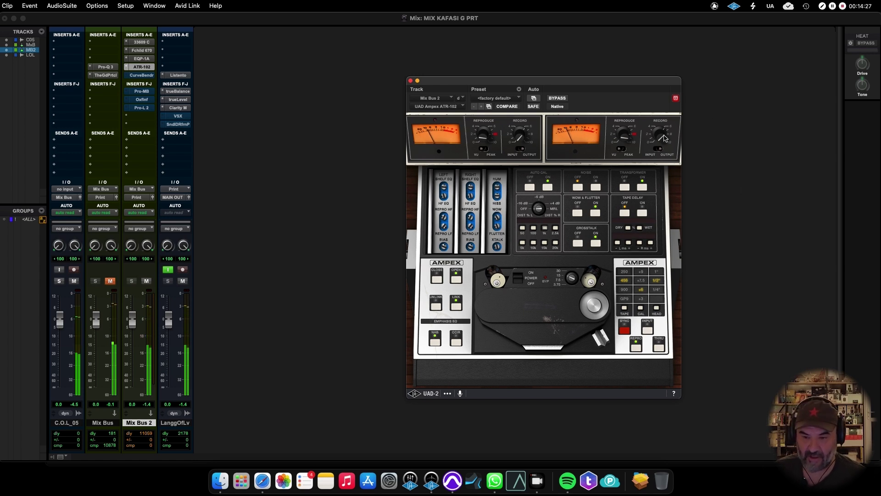
{"action": "left_click_drag", "start_coordinate": [664, 138], "coordinate": [663, 142]}
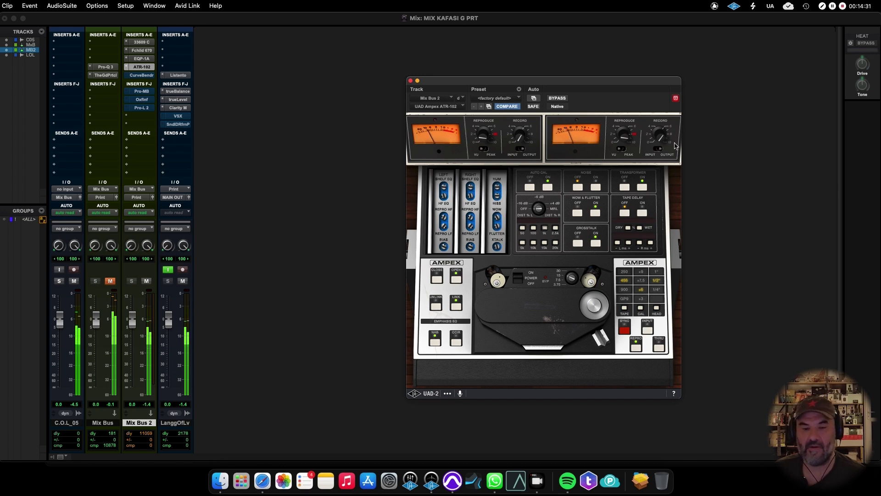
{"action": "left_click", "coordinate": [561, 99]}
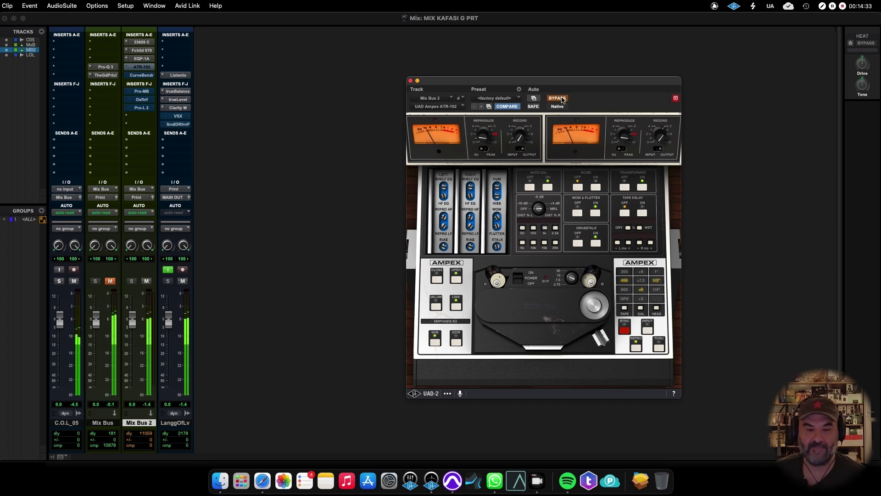
{"action": "left_click", "coordinate": [560, 98]}
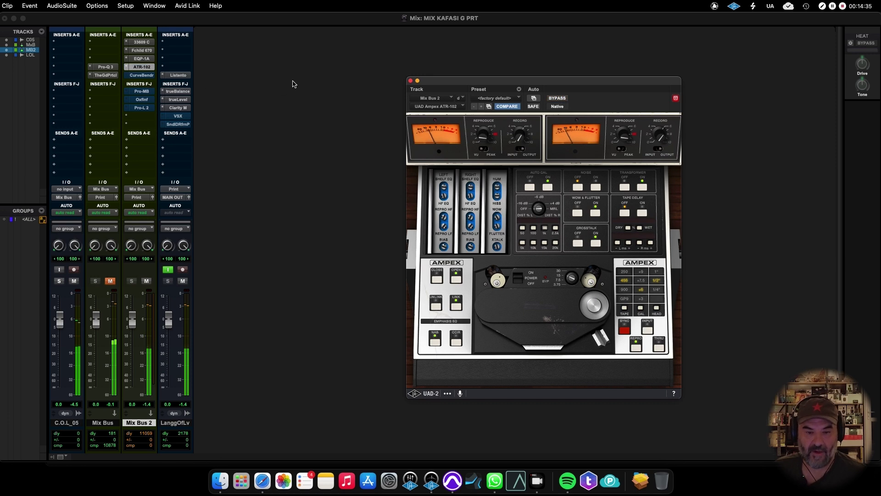
{"action": "left_click", "coordinate": [410, 80]}
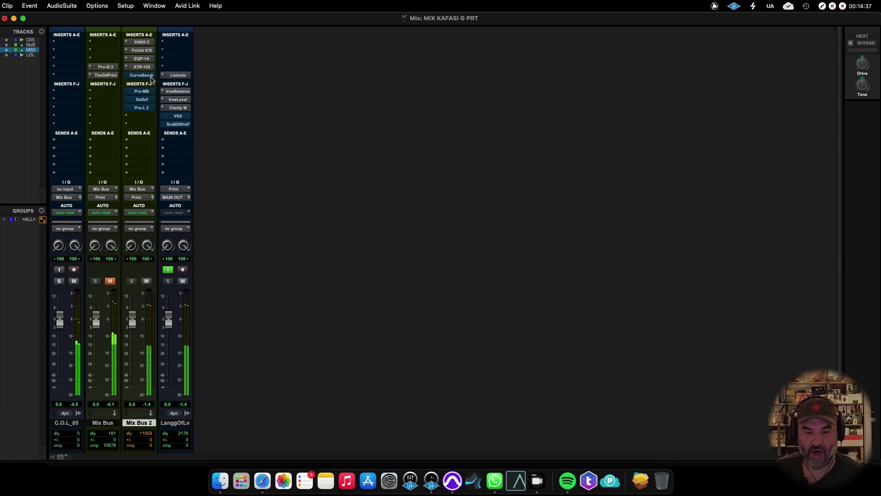
Activate the Curve Bender on Mix Bus 2, set its treble frequency to 12 kHz, and boost the treble gain.
{"action": "left_click", "coordinate": [151, 76]}
{"action": "left_click_drag", "start_coordinate": [592, 82], "coordinate": [490, 82]}
{"action": "left_click", "coordinate": [462, 97]}
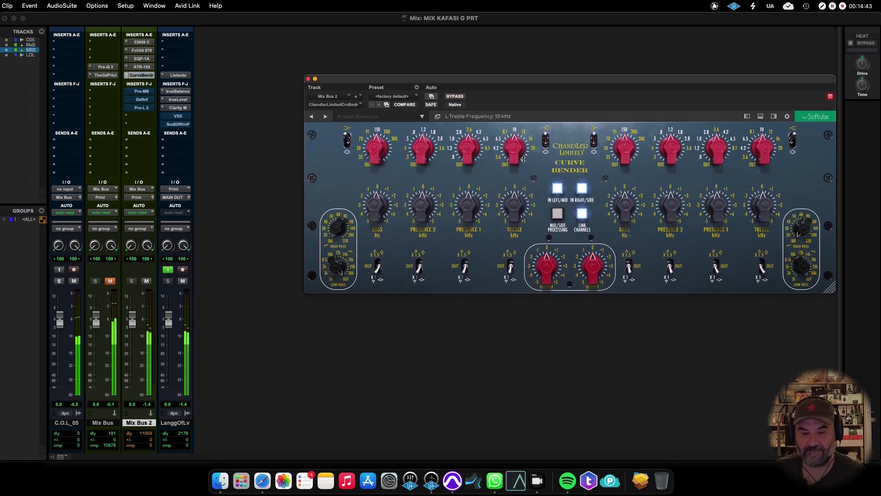
{"action": "scroll", "coordinate": [524, 155], "scroll_direction": "up", "scroll_amount": 1}
{"action": "scroll", "coordinate": [532, 161], "scroll_direction": "up", "scroll_amount": 1}
{"action": "scroll", "coordinate": [533, 160], "scroll_direction": "down", "scroll_amount": 5}
{"action": "scroll", "coordinate": [523, 203], "scroll_direction": "up", "scroll_amount": 3}
{"action": "scroll", "coordinate": [758, 160], "scroll_direction": "down", "scroll_amount": 1}
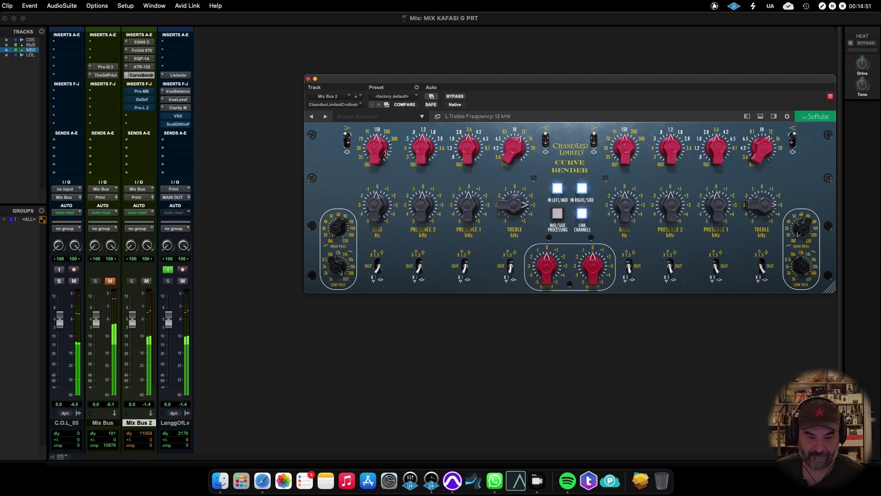
Set the Curve Bender's linked bass gain to 2.0 dB and close the plug-in.
{"action": "scroll", "coordinate": [391, 154], "scroll_direction": "down", "scroll_amount": 1}
{"action": "scroll", "coordinate": [391, 198], "scroll_direction": "up", "scroll_amount": 2}
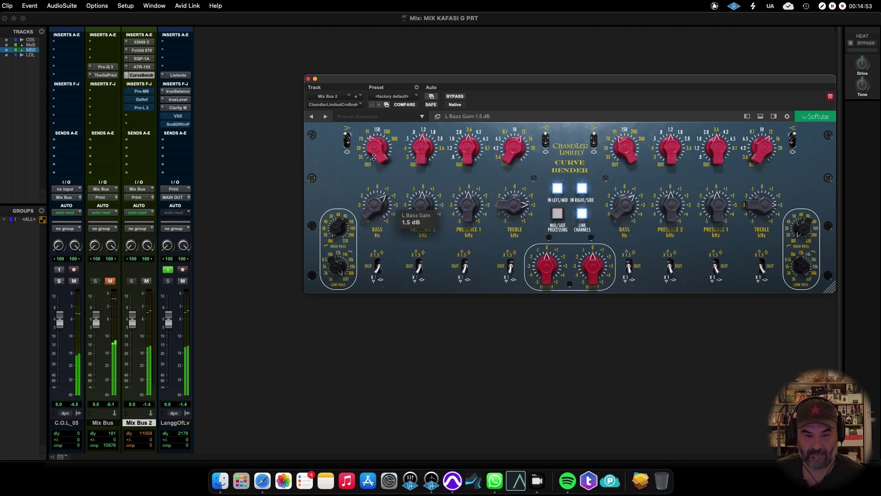
{"action": "scroll", "coordinate": [383, 150], "scroll_direction": "down", "scroll_amount": 2}
{"action": "scroll", "coordinate": [378, 202], "scroll_direction": "up", "scroll_amount": 1}
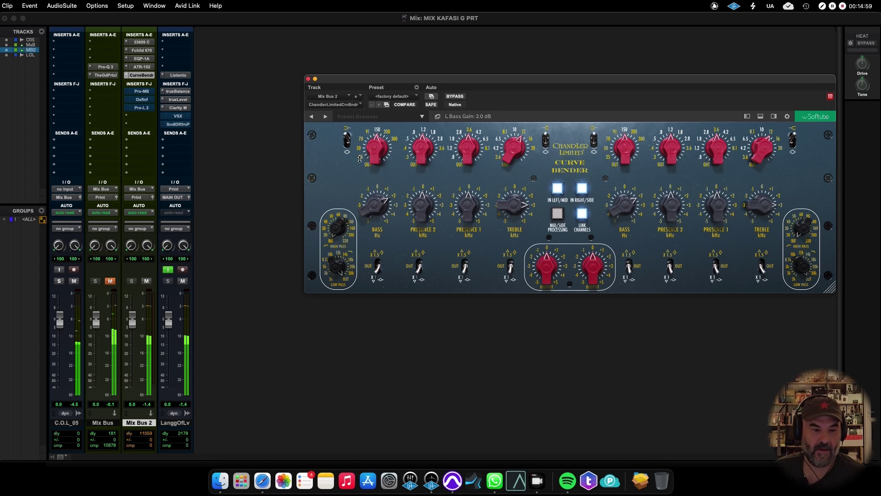
{"action": "left_click", "coordinate": [308, 79]}
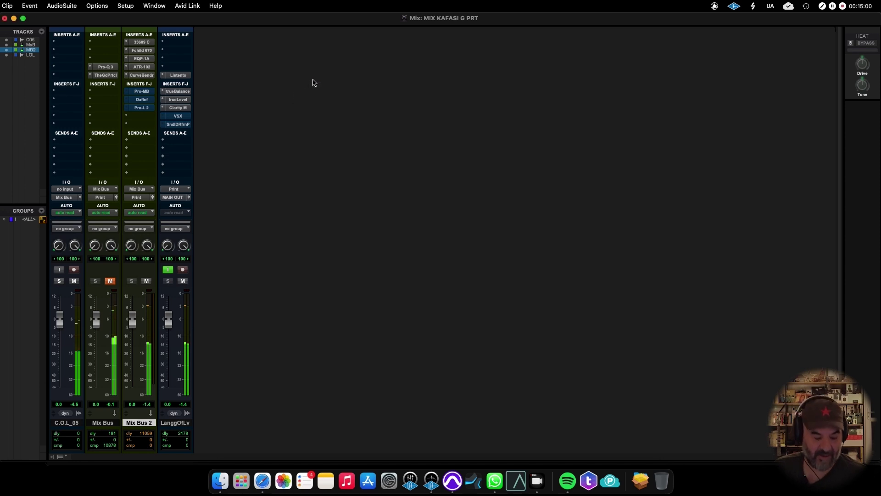
Activate Pro-MB on Mix Bus 2 and add a low-mid compression band centred around 300 Hz.
{"action": "left_click", "coordinate": [147, 92]}
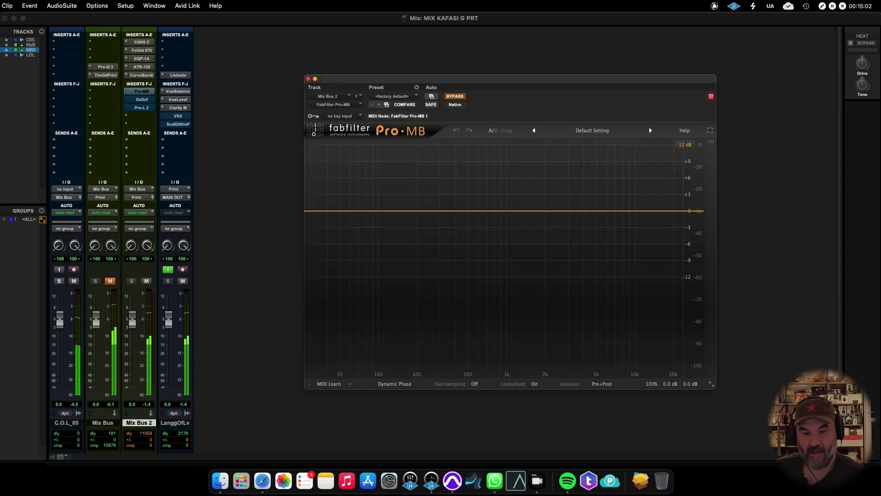
{"action": "left_click", "coordinate": [459, 98]}
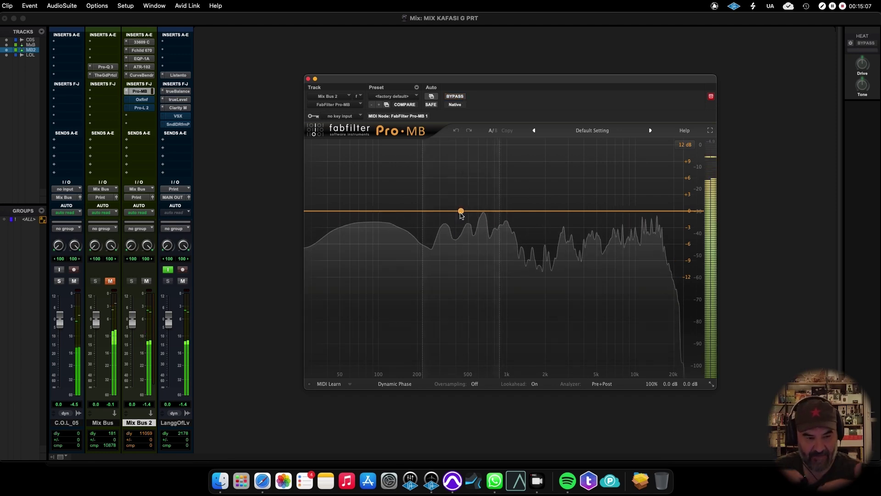
{"action": "left_click_drag", "start_coordinate": [461, 212], "coordinate": [416, 212]}
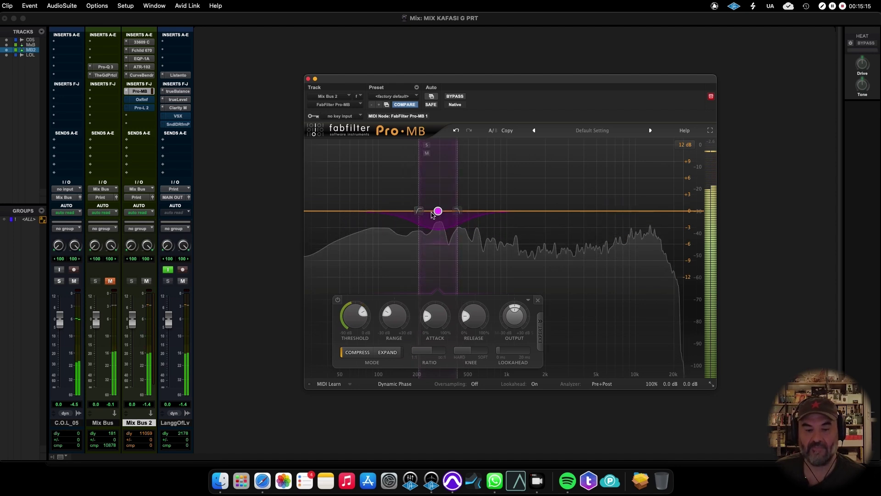
Lower the Pro-MB band's threshold to about -22 dB and slightly widen the band.
{"action": "scroll", "coordinate": [353, 303], "scroll_direction": "down", "scroll_amount": 10}
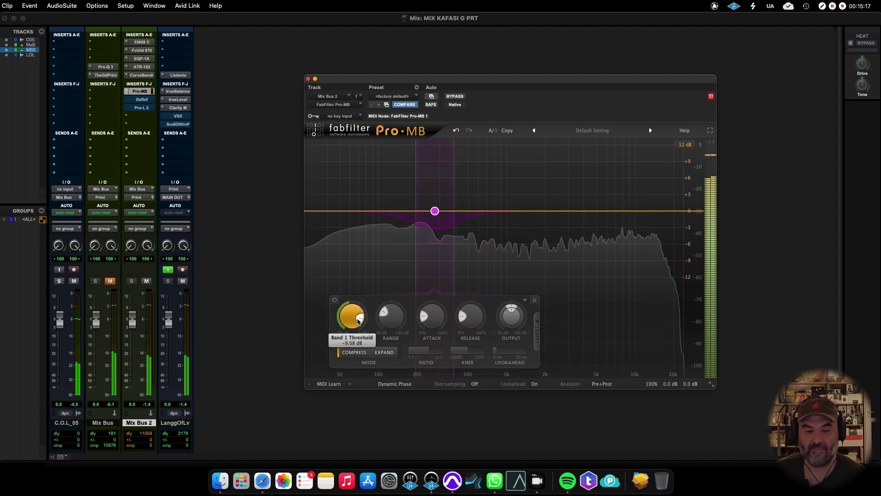
{"action": "scroll", "coordinate": [352, 303], "scroll_direction": "up", "scroll_amount": 3}
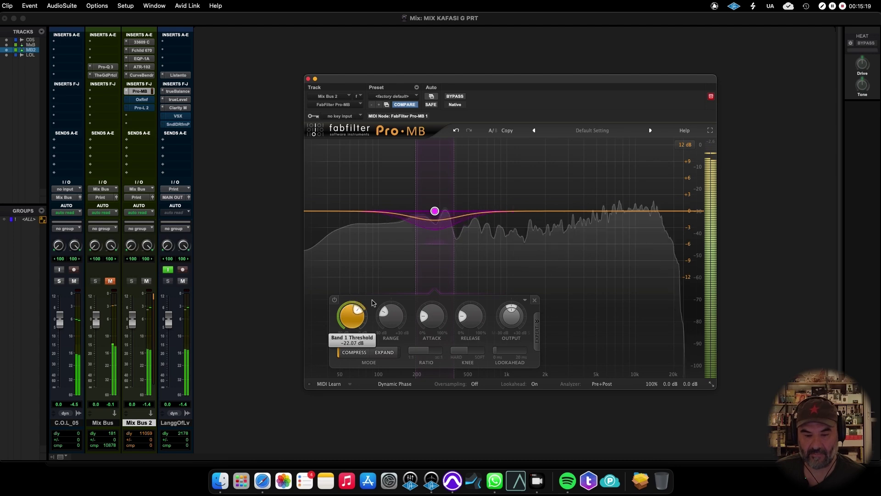
{"action": "left_click_drag", "start_coordinate": [454, 211], "coordinate": [460, 211]}
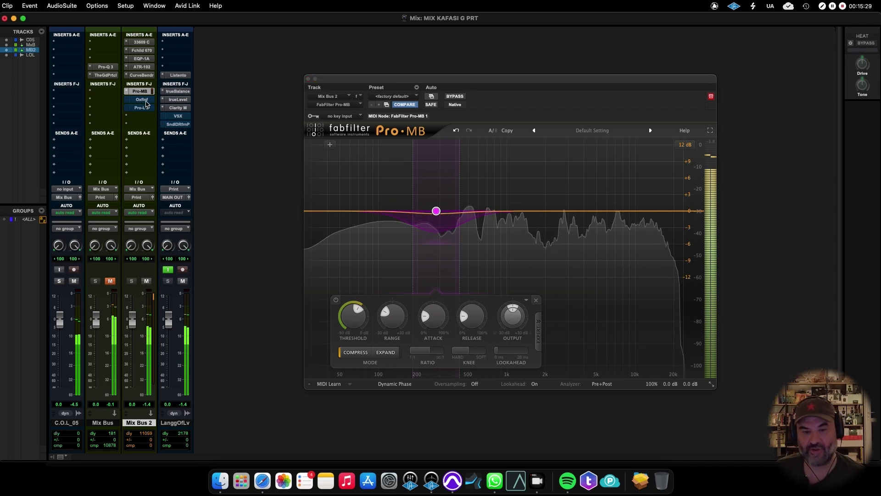
Activate the Oxford Inflator on Mix Bus 2 and set Effect to 55.0 %, Curve to 17.3, and Output to -2.67 dB.
{"action": "left_click", "coordinate": [142, 100]}
{"action": "left_click", "coordinate": [454, 98]}
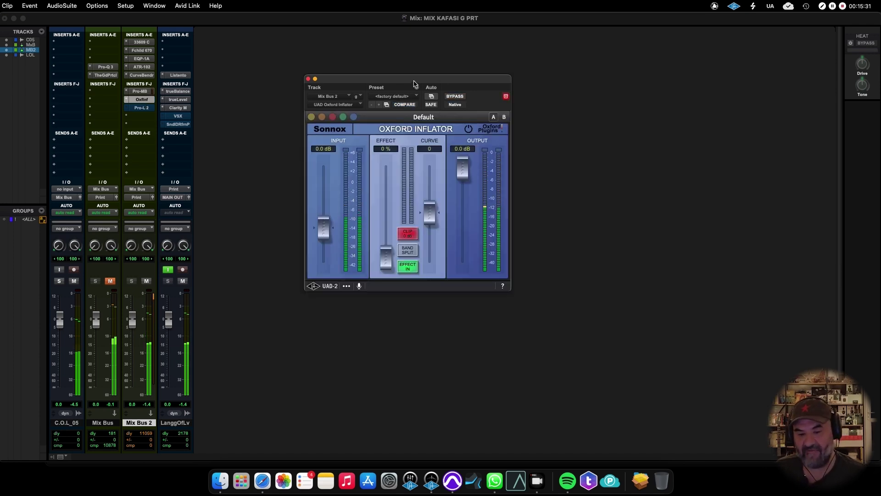
{"action": "left_click_drag", "start_coordinate": [414, 81], "coordinate": [481, 94]}
{"action": "left_click_drag", "start_coordinate": [452, 271], "coordinate": [496, 210]}
{"action": "mouse_move", "coordinate": [497, 211]}
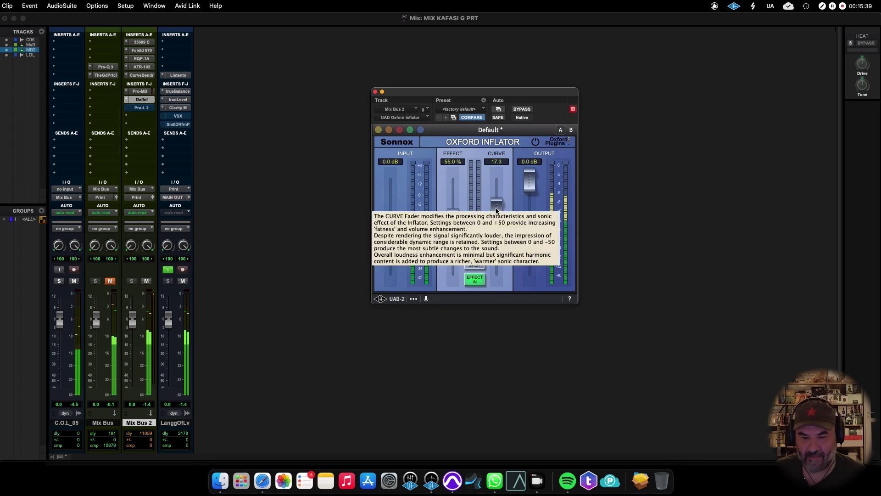
{"action": "left_click_drag", "start_coordinate": [530, 178], "coordinate": [536, 203]}
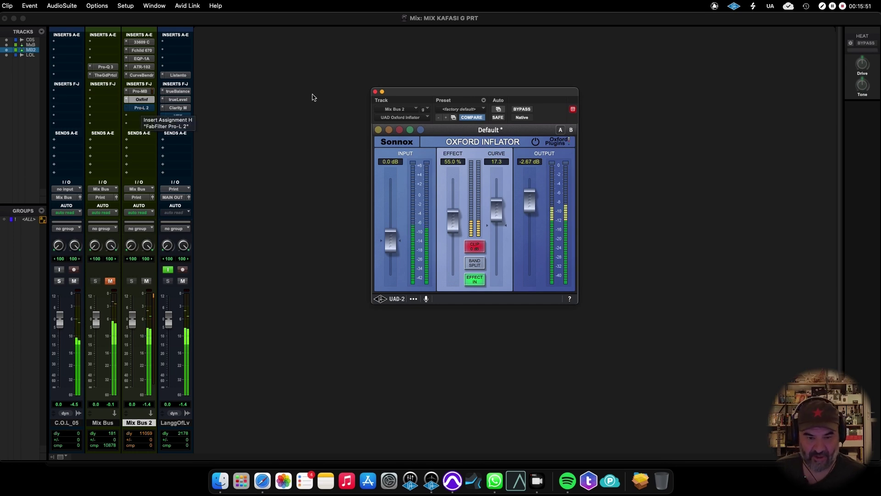
{"action": "left_click", "coordinate": [375, 92]}
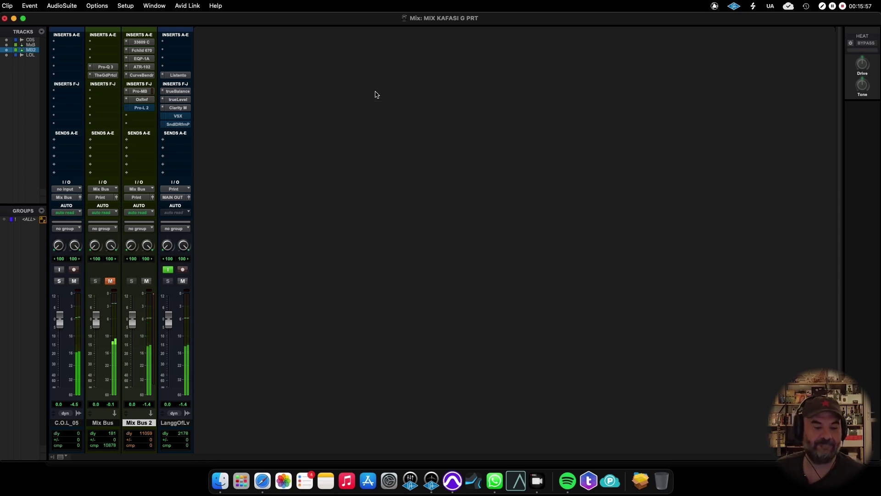
Compare Mix Bus and Mix Bus 2 during playback by swapping their mutes, returning to Mix Bus 2.
{"action": "left_click", "coordinate": [147, 282]}
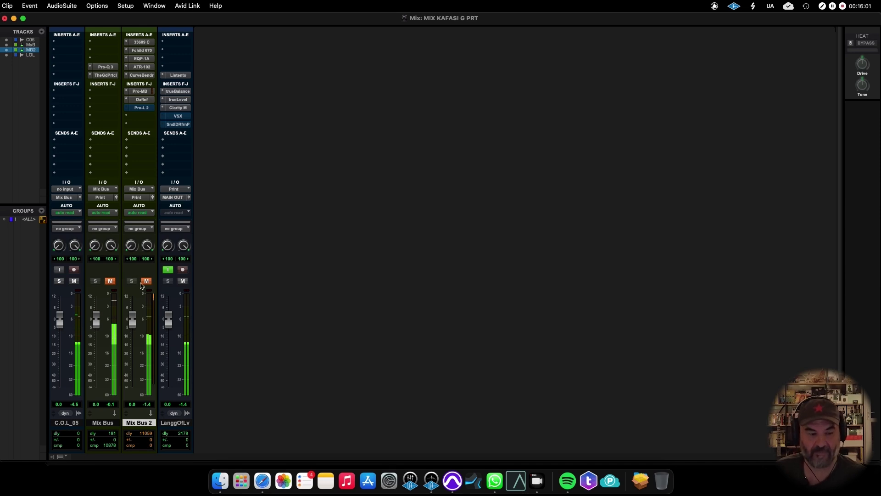
{"action": "left_click", "coordinate": [110, 281]}
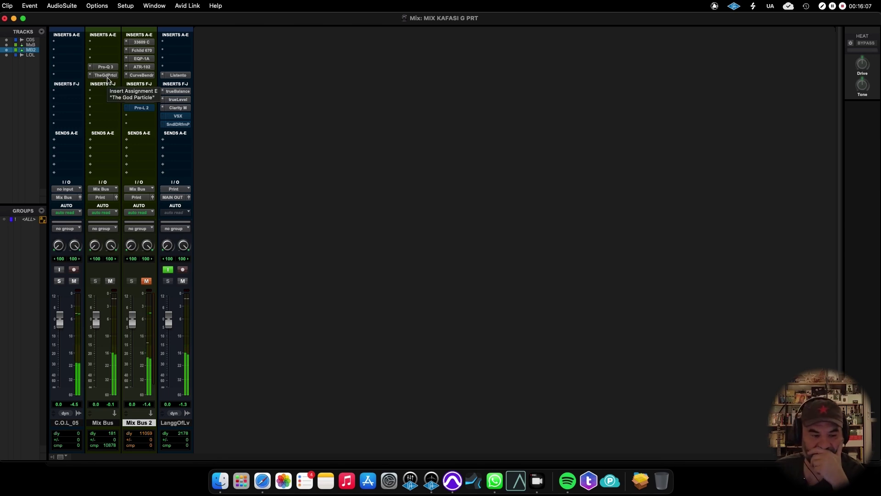
{"action": "left_click", "coordinate": [110, 281]}
{"action": "left_click", "coordinate": [147, 280]}
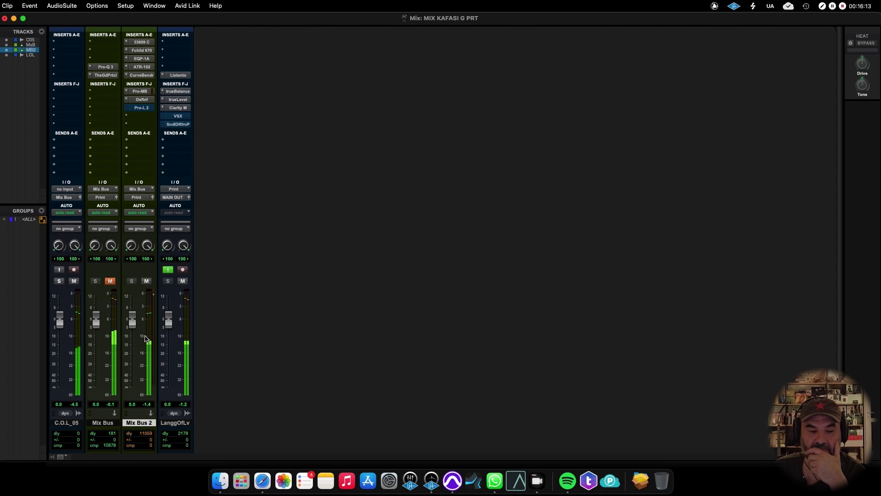
Compare Mix Bus and Mix Bus 2 during playback by swapping their mutes, finishing on Mix Bus.
{"action": "left_click", "coordinate": [147, 281]}
{"action": "left_click", "coordinate": [110, 281]}
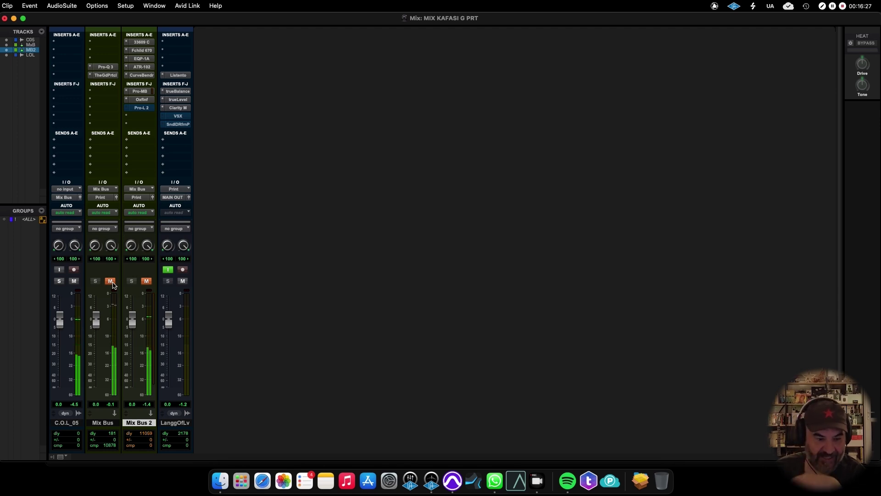
{"action": "left_click", "coordinate": [146, 280]}
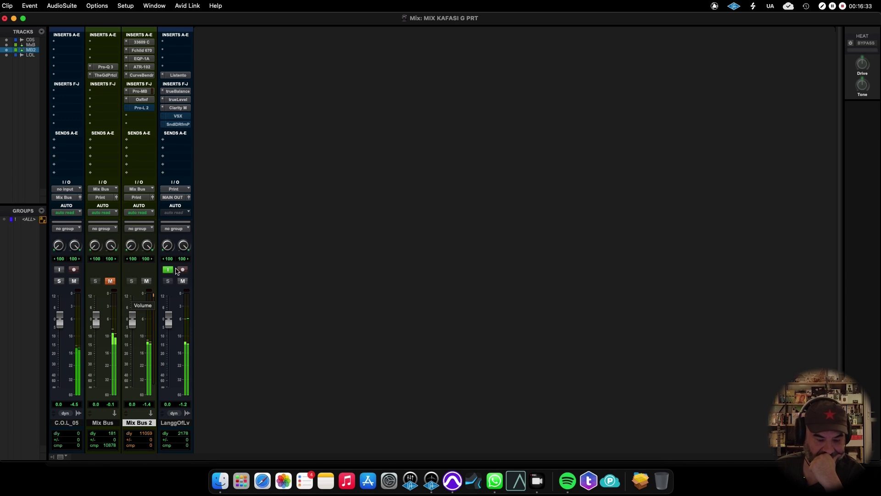
{"action": "left_click", "coordinate": [147, 282]}
{"action": "left_click", "coordinate": [112, 281]}
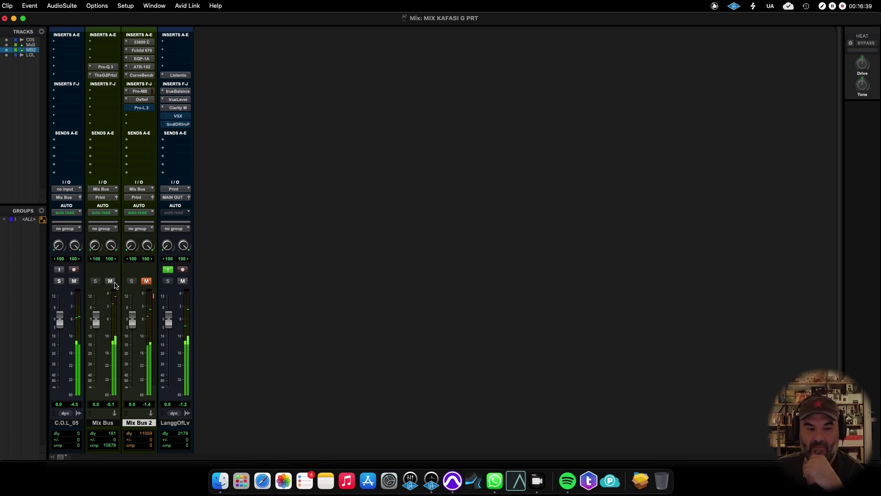
Open The God Particle on Mix Bus, raise its amount to 133%, and set its output to -4.0 dB.
{"action": "left_click", "coordinate": [105, 75]}
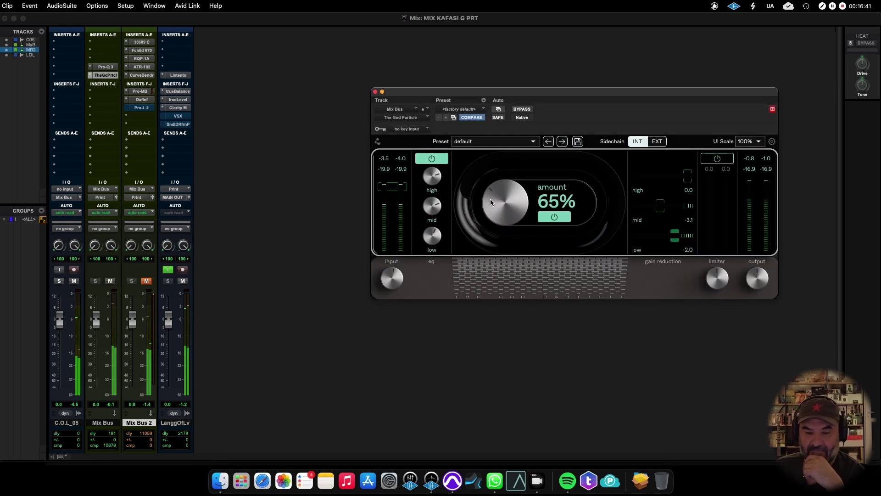
{"action": "left_click_drag", "start_coordinate": [528, 201], "coordinate": [558, 166]}
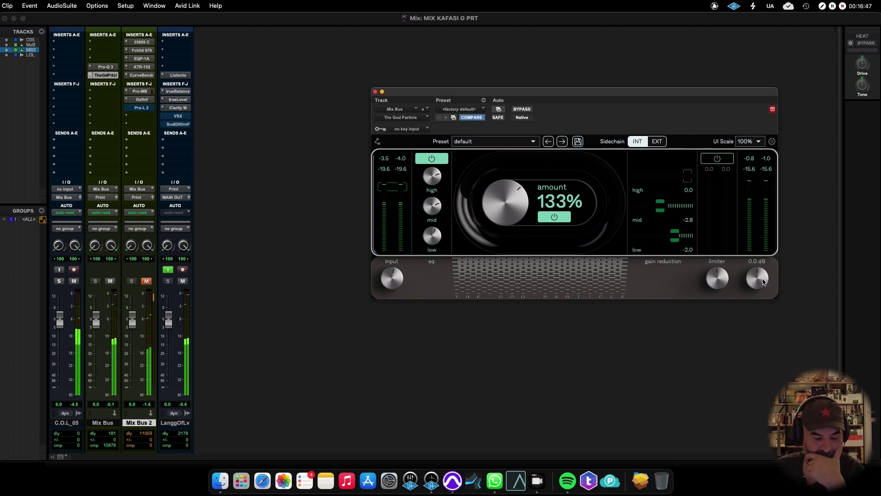
{"action": "left_click_drag", "start_coordinate": [763, 281], "coordinate": [759, 301]}
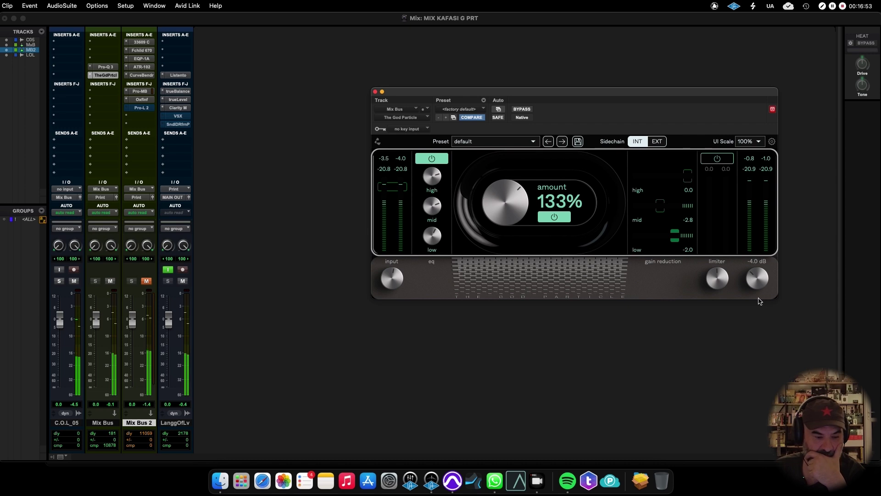
Check the 133% setting against Mix Bus 2 by swapping the two buses' mutes, returning to Mix Bus.
{"action": "left_click", "coordinate": [110, 281]}
{"action": "left_click", "coordinate": [146, 281]}
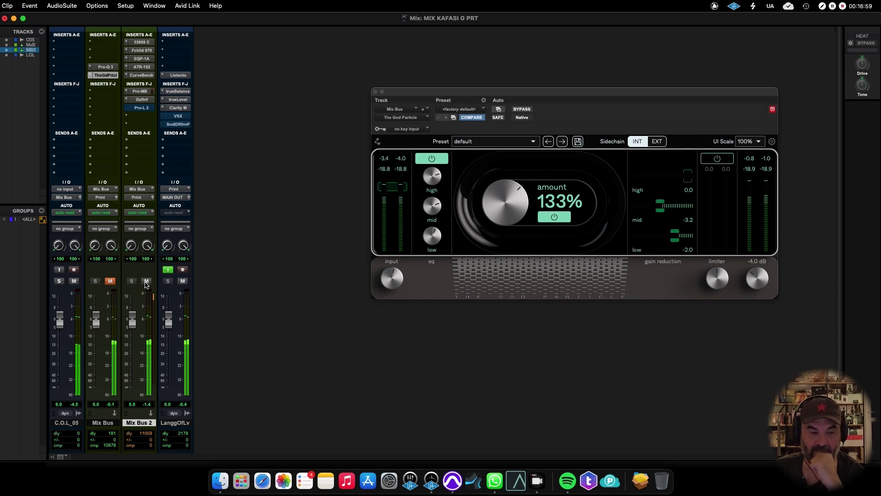
{"action": "left_click", "coordinate": [146, 281]}
{"action": "left_click", "coordinate": [111, 281]}
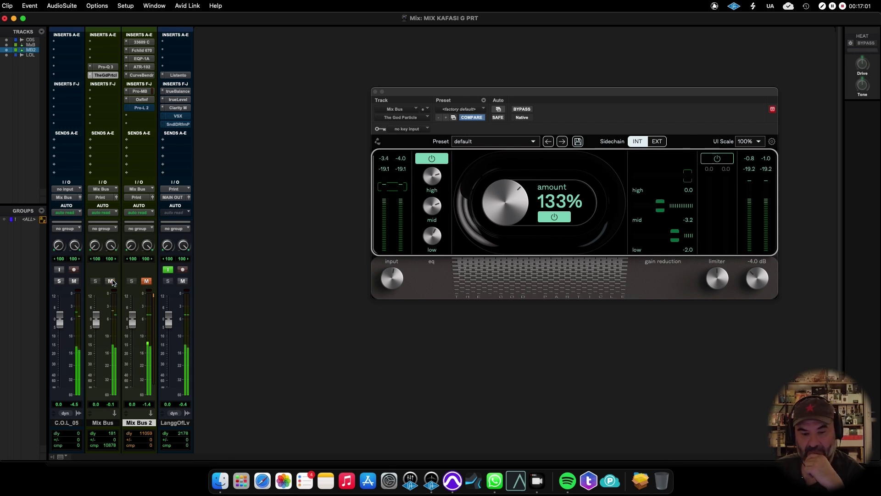
Raise The God Particle's high EQ slightly, sweep the amount up to its maximum, and settle it at 158%.
{"action": "left_click_drag", "start_coordinate": [427, 186], "coordinate": [429, 174]}
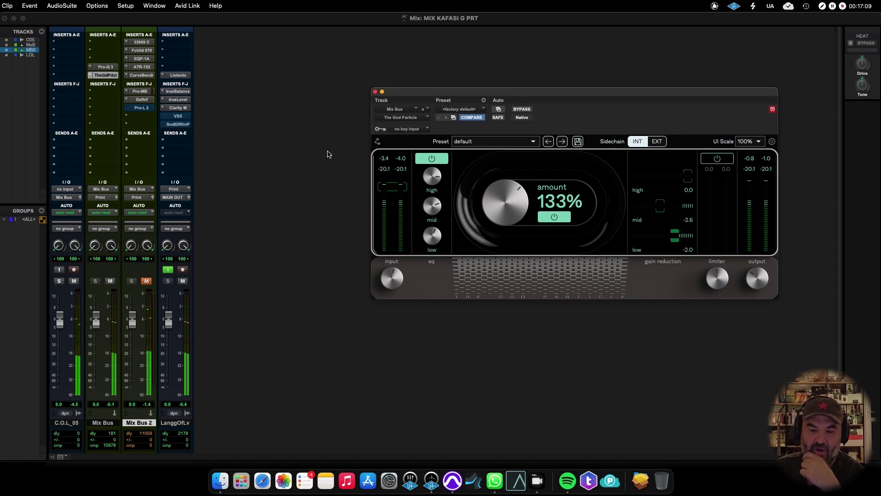
{"action": "left_click_drag", "start_coordinate": [525, 202], "coordinate": [555, 112]}
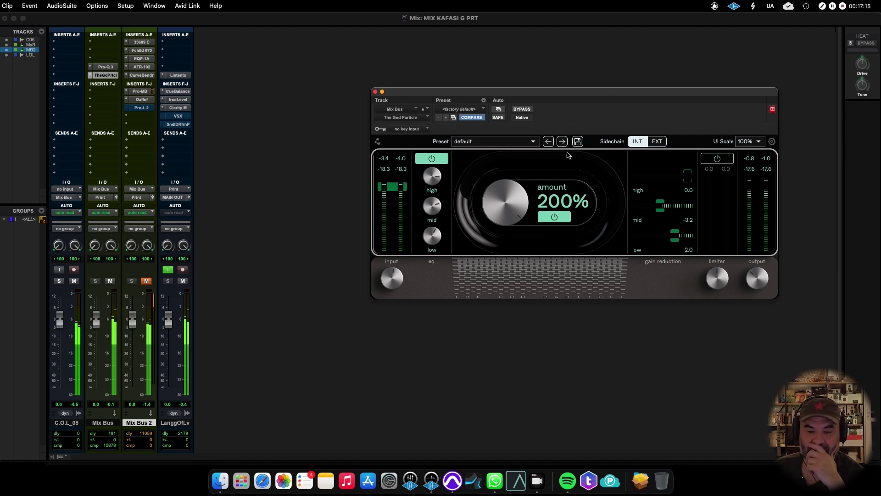
{"action": "left_click_drag", "start_coordinate": [519, 202], "coordinate": [606, 6]}
{"action": "left_click_drag", "start_coordinate": [510, 203], "coordinate": [527, 236]}
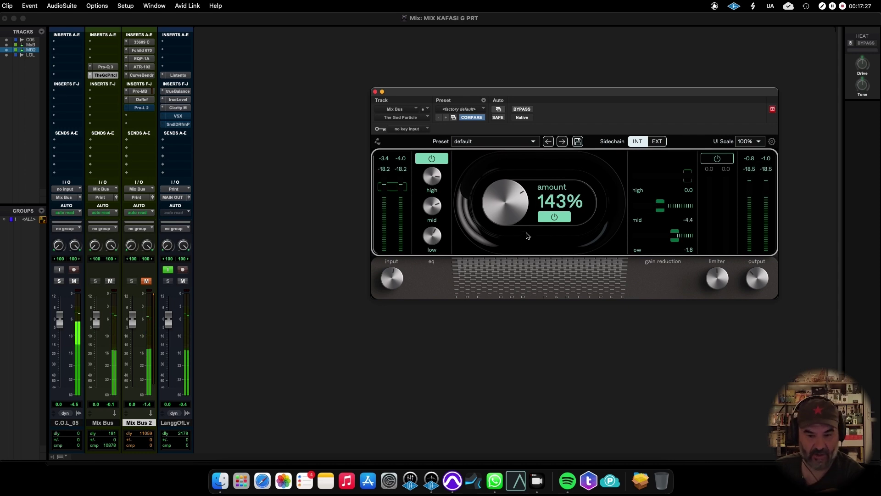
{"action": "left_click_drag", "start_coordinate": [527, 236], "coordinate": [529, 225]}
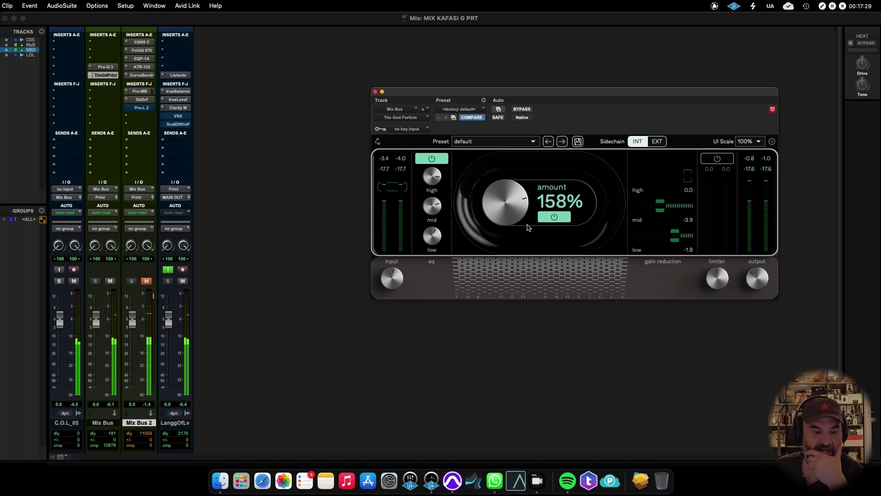
Audition Mix Bus 2 against the 158% Mix Bus setting, starting and stopping playback, with Mix Bus left unmuted.
{"action": "left_click", "coordinate": [147, 280]}
{"action": "left_click", "coordinate": [110, 280]}
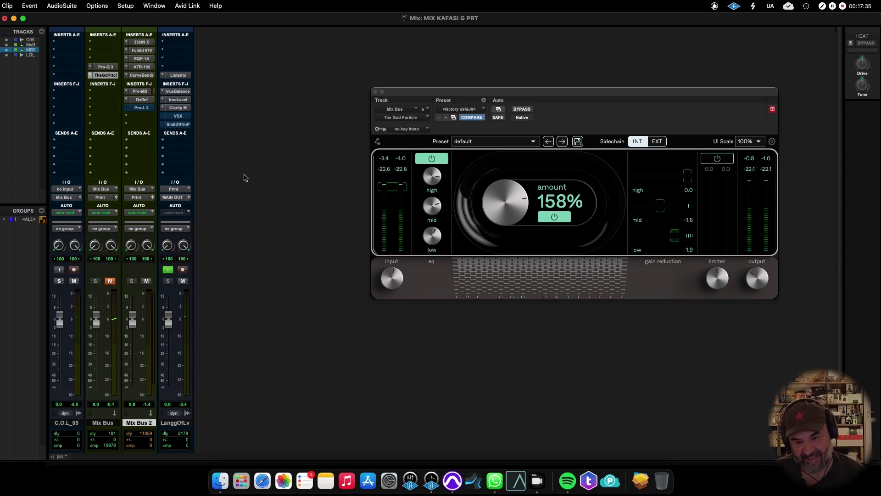
{"action": "key", "text": "space"}
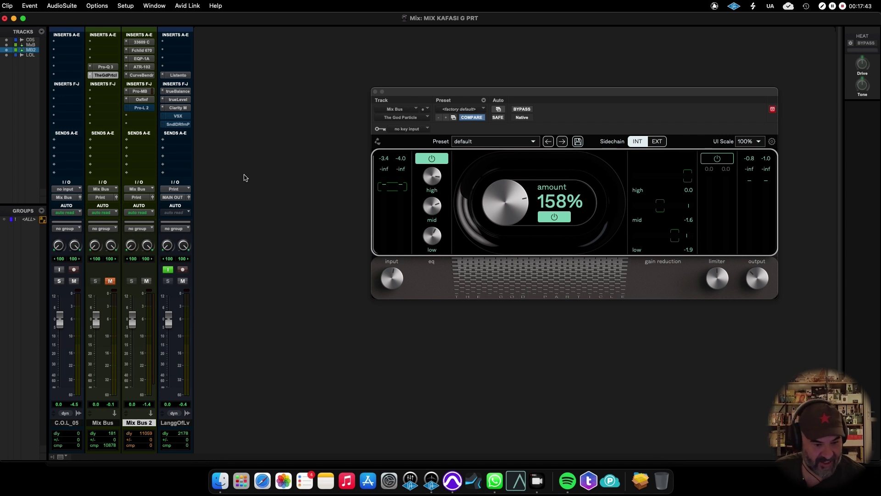
{"action": "left_click", "coordinate": [147, 281]}
{"action": "left_click", "coordinate": [110, 281]}
{"action": "key", "text": "space"}
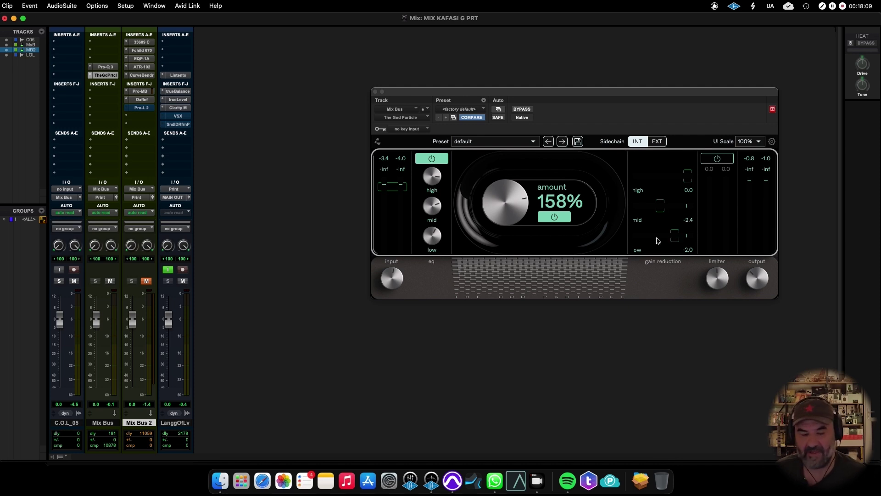
{"action": "key", "text": "space"}
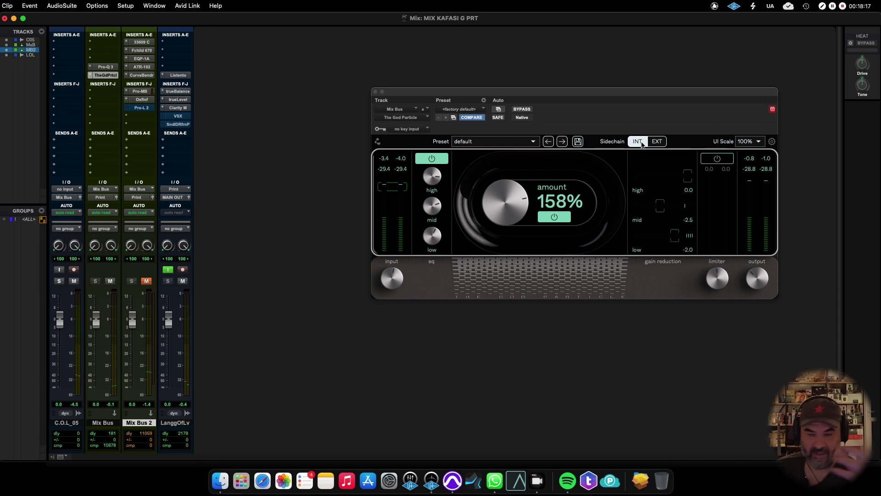
{"action": "key", "text": "space"}
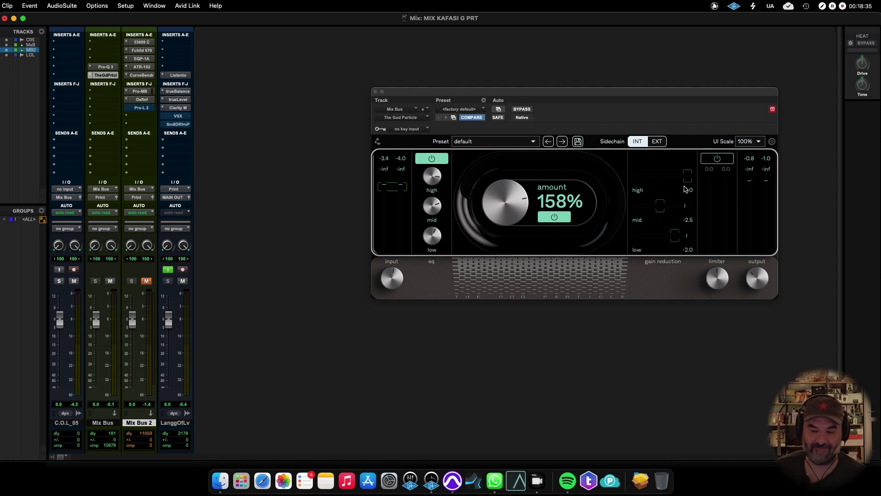
Turn on The God Particle's limiter, set it to 5.7 dB during playback, and turn the limiter off again.
{"action": "left_click", "coordinate": [743, 283]}
{"action": "left_click_drag", "start_coordinate": [756, 281], "coordinate": [757, 299]}
{"action": "key", "text": "space"}
{"action": "left_click", "coordinate": [717, 160]}
{"action": "mouse_move", "coordinate": [721, 276]}
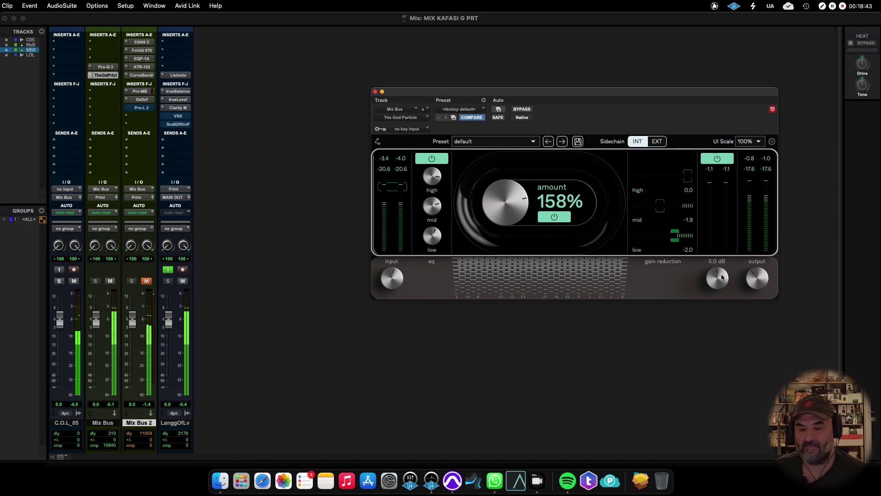
{"action": "left_click_drag", "start_coordinate": [721, 276], "coordinate": [725, 272]}
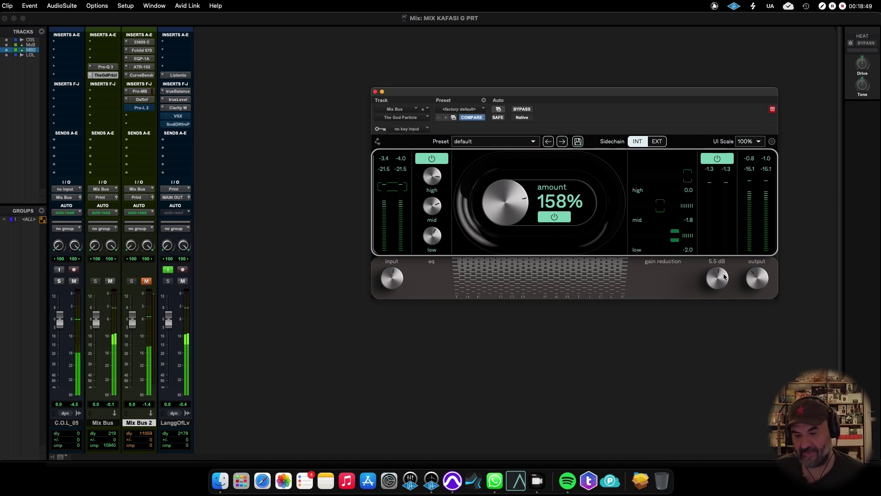
{"action": "left_click_drag", "start_coordinate": [724, 274], "coordinate": [725, 284]}
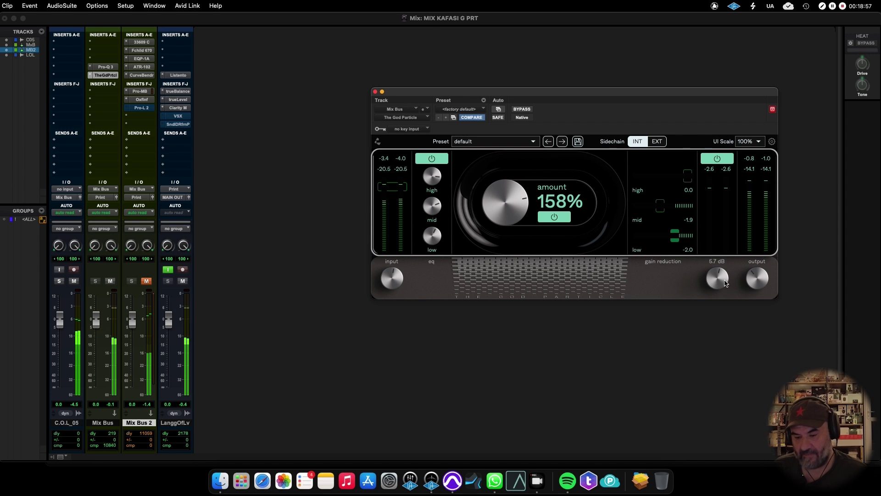
{"action": "mouse_move", "coordinate": [724, 282]}
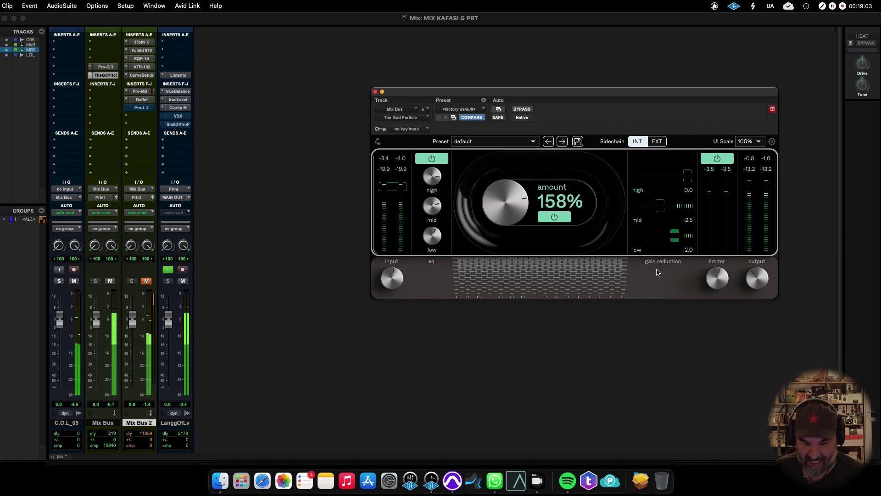
{"action": "mouse_move", "coordinate": [436, 209]}
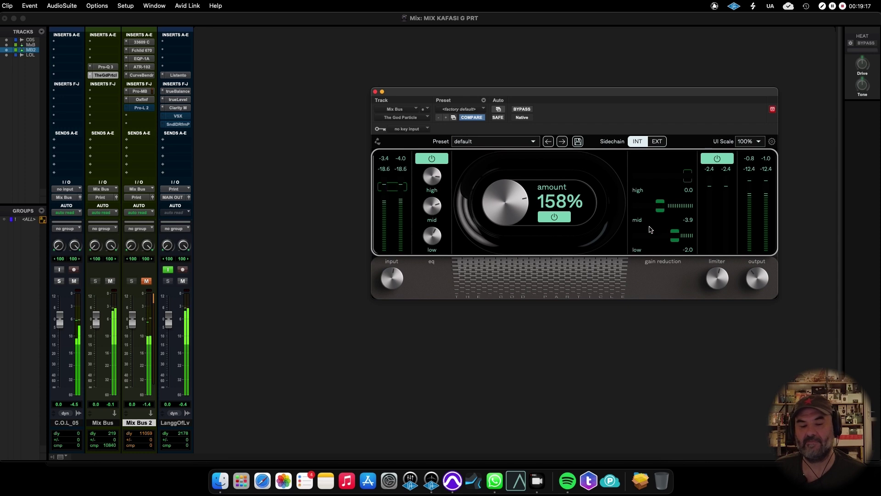
{"action": "left_click", "coordinate": [717, 158]}
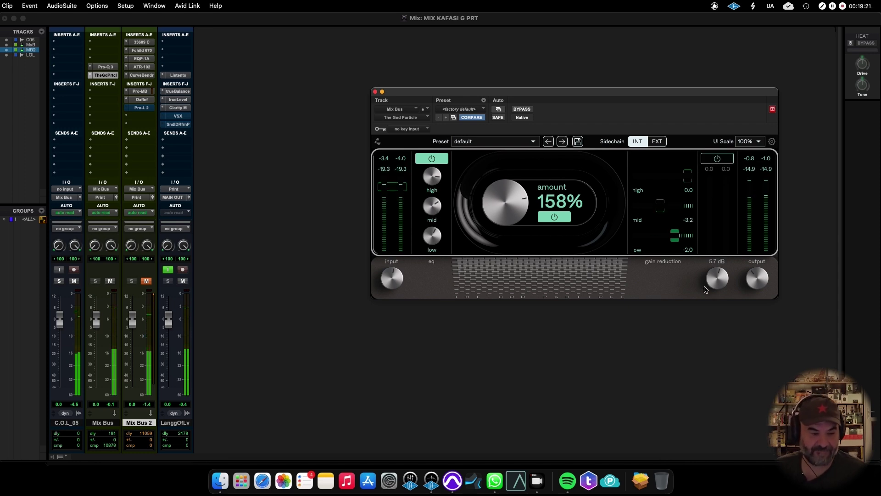
Compare the buses with The God Particle's limiter off, return to Mix Bus, and stop playback.
{"action": "left_click", "coordinate": [111, 281]}
{"action": "left_click", "coordinate": [146, 281]}
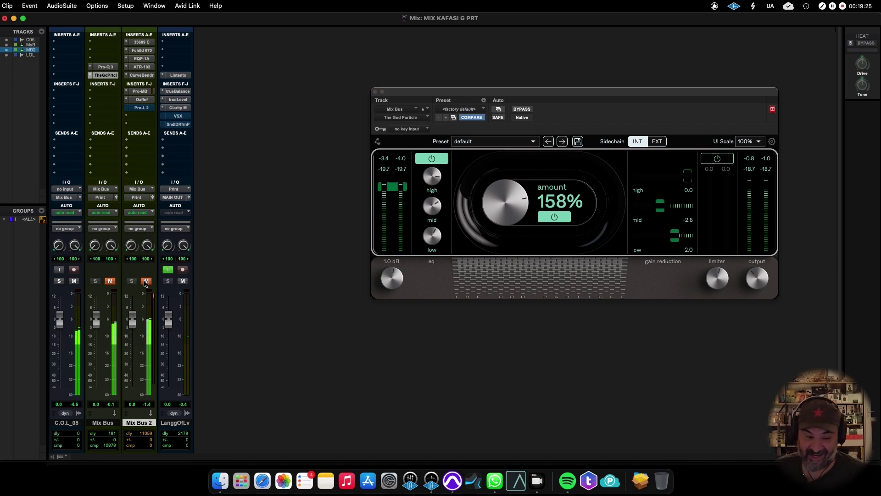
{"action": "left_click", "coordinate": [145, 282]}
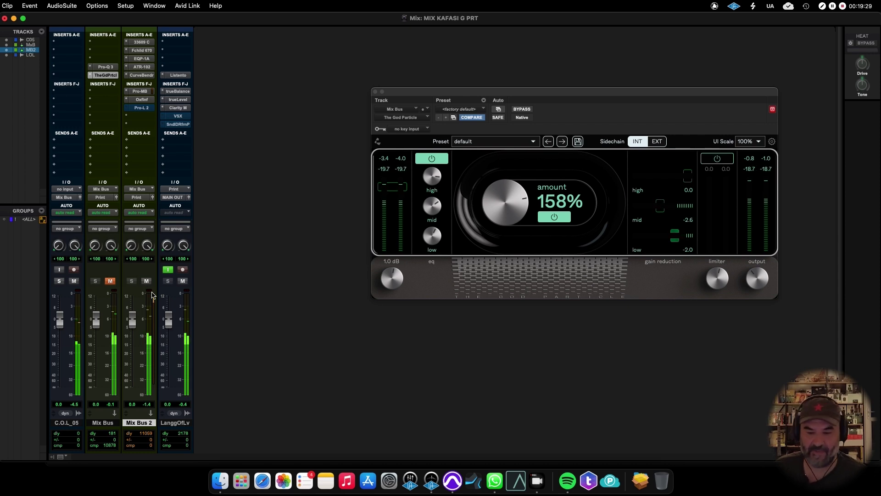
{"action": "left_click", "coordinate": [146, 281]}
{"action": "left_click", "coordinate": [111, 281]}
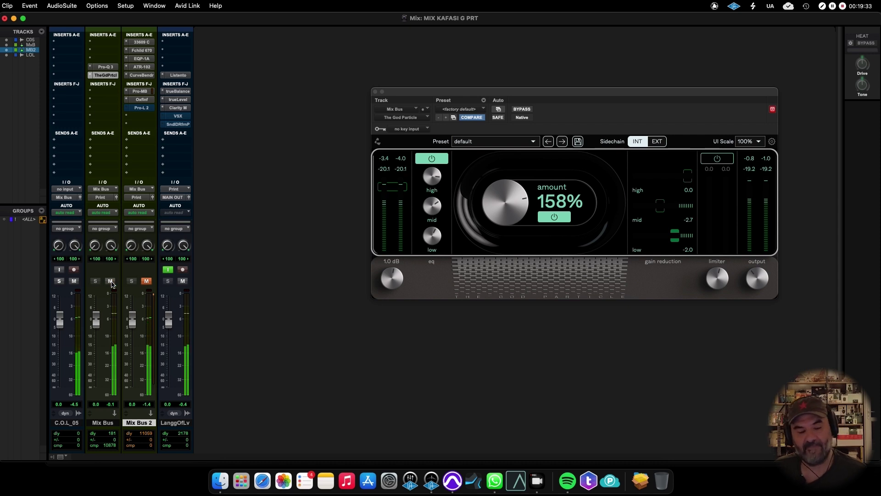
{"action": "key", "text": "space"}
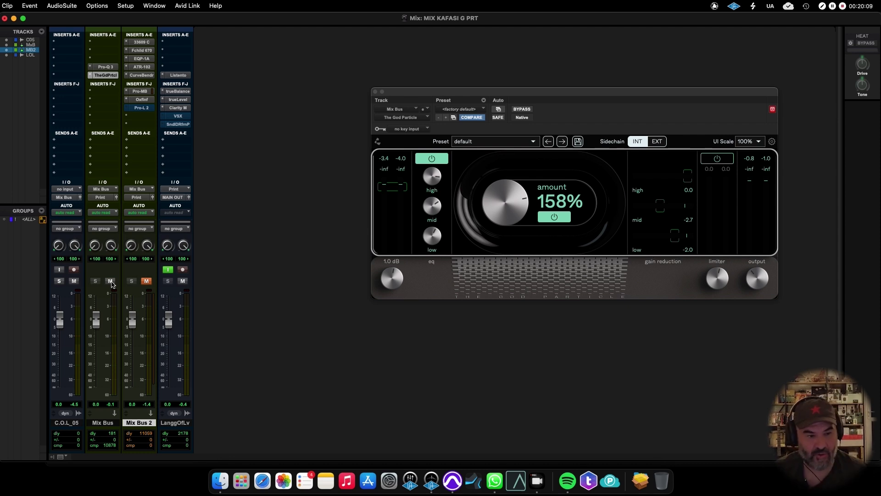
Insert Softube's stereo Bus Processor on Mix Bus ahead of Pro-Q 3, and bypass Pro-Q 3.
{"action": "left_click", "coordinate": [112, 60]}
{"action": "mouse_move", "coordinate": [112, 61]}
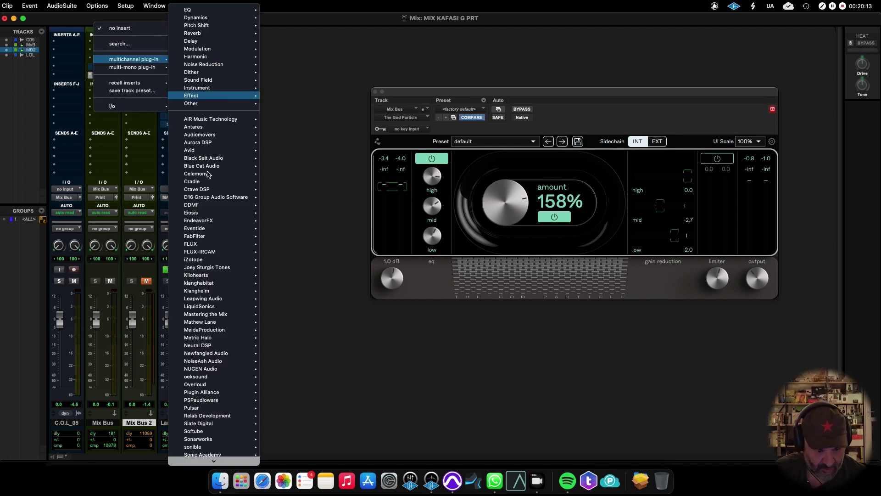
{"action": "mouse_move", "coordinate": [234, 384]}
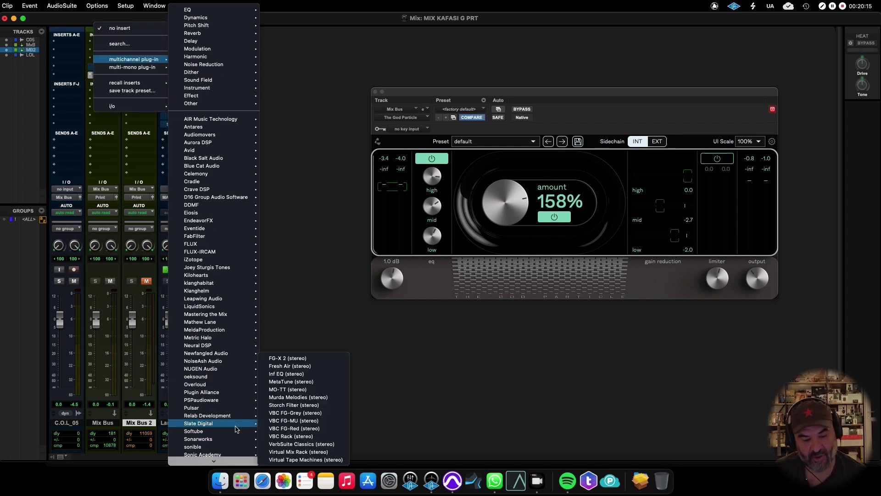
{"action": "mouse_move", "coordinate": [236, 430]}
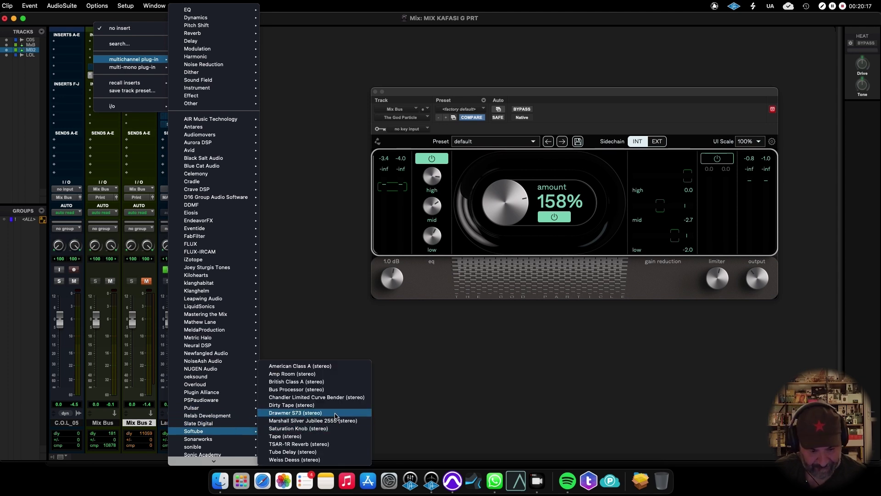
{"action": "left_click", "coordinate": [339, 389]}
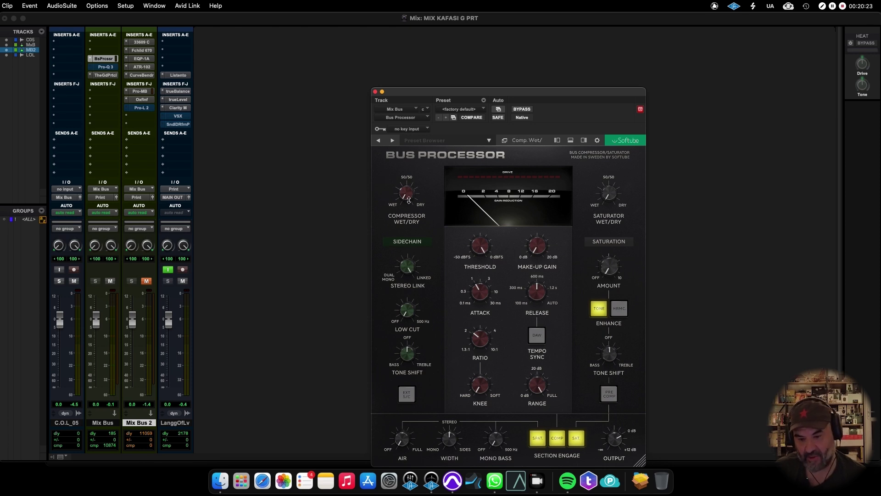
Adjust Bus Processor's saturation blend and amount, set Air to 3.95, and adjust the stereo width.
{"action": "mouse_move", "coordinate": [619, 172]}
{"action": "left_click_drag", "start_coordinate": [619, 172], "coordinate": [621, 169]}
{"action": "left_click_drag", "start_coordinate": [621, 269], "coordinate": [623, 253]}
{"action": "mouse_move", "coordinate": [609, 193]}
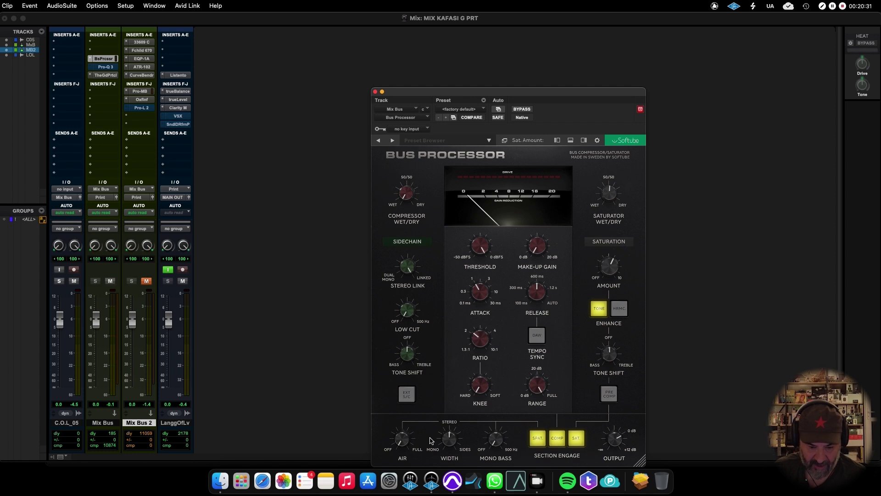
{"action": "left_click_drag", "start_coordinate": [414, 442], "coordinate": [416, 412]}
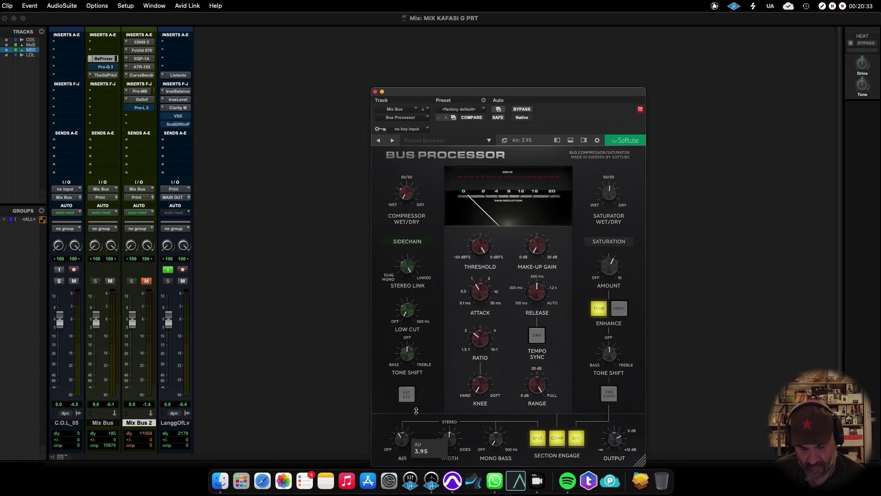
{"action": "left_click_drag", "start_coordinate": [450, 437], "coordinate": [505, 405]}
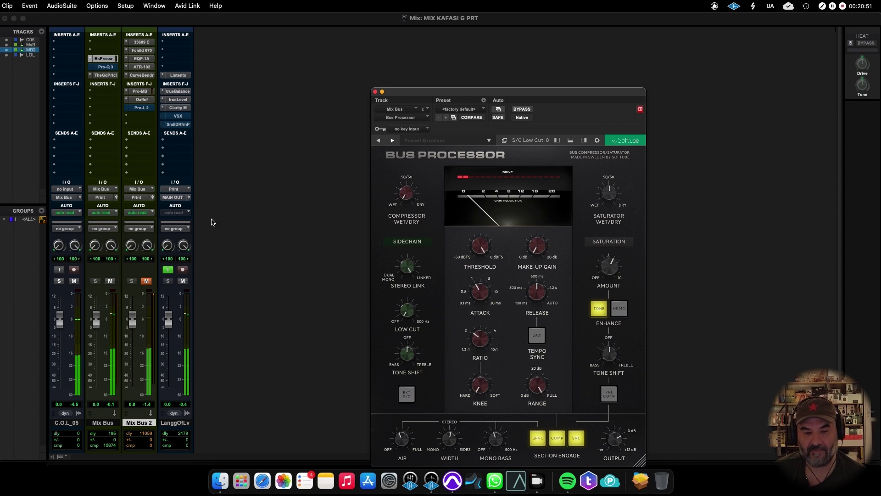
Compare the sound with and without Bus Processor by toggling its bypass during playback, leaving it active.
{"action": "left_click", "coordinate": [524, 112]}
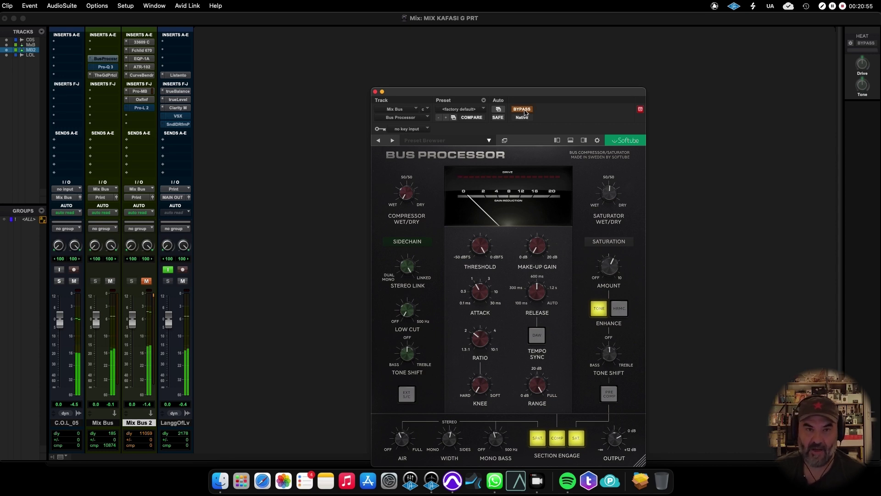
{"action": "left_click", "coordinate": [524, 112]}
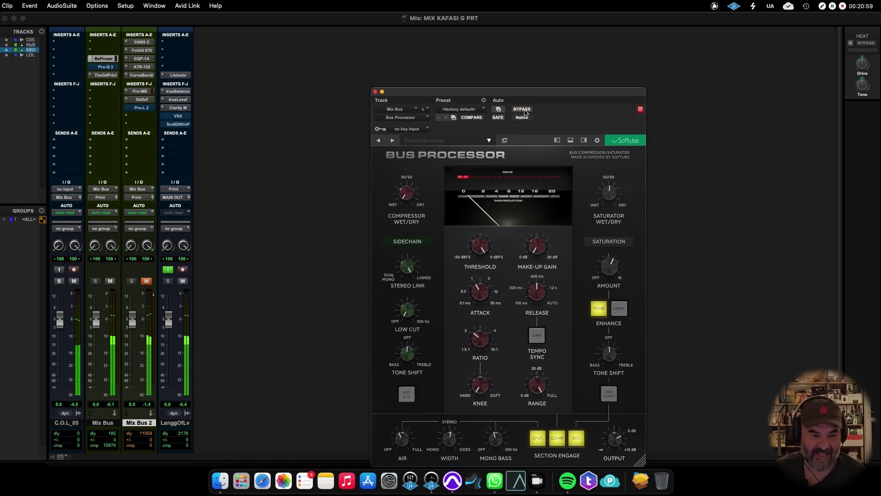
{"action": "left_click", "coordinate": [522, 109]}
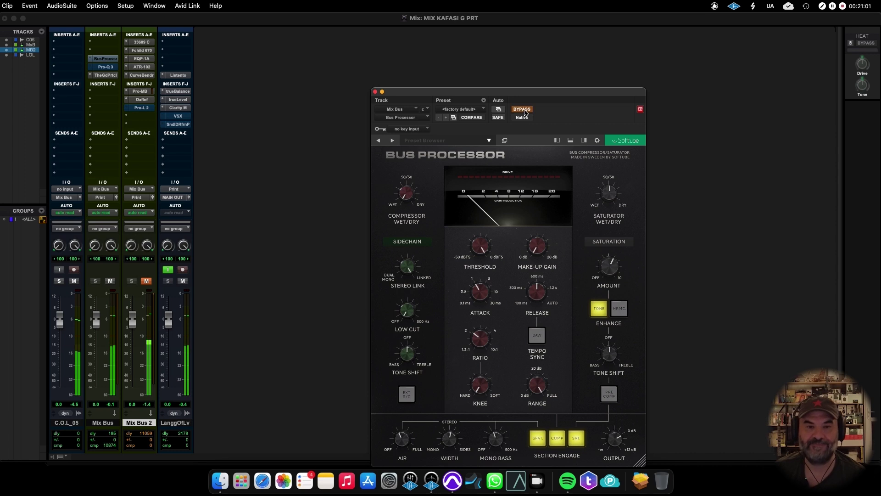
{"action": "left_click", "coordinate": [522, 109]}
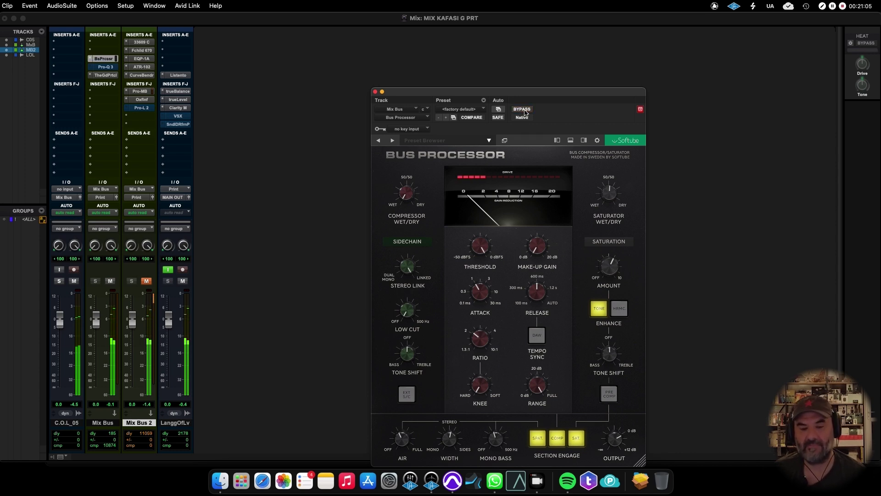
Reopen The God Particle on Mix Bus and lower its amount.
{"action": "left_click", "coordinate": [99, 75]}
{"action": "left_click_drag", "start_coordinate": [512, 198], "coordinate": [508, 216]}
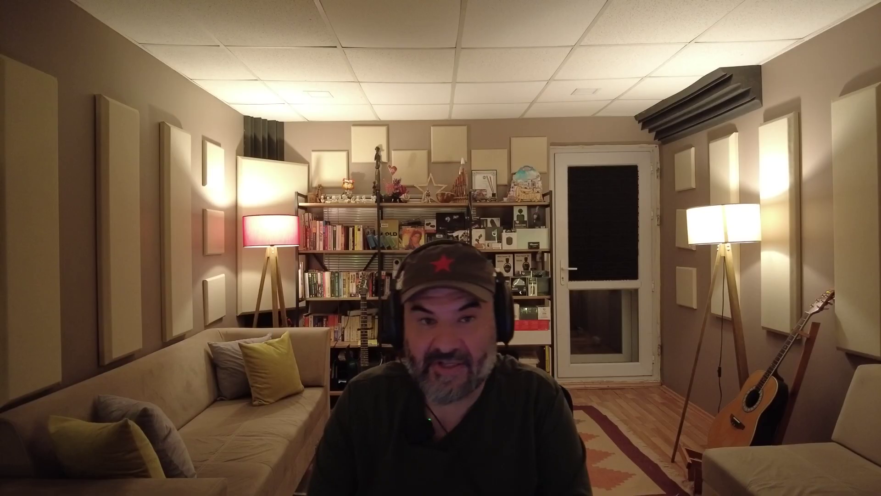